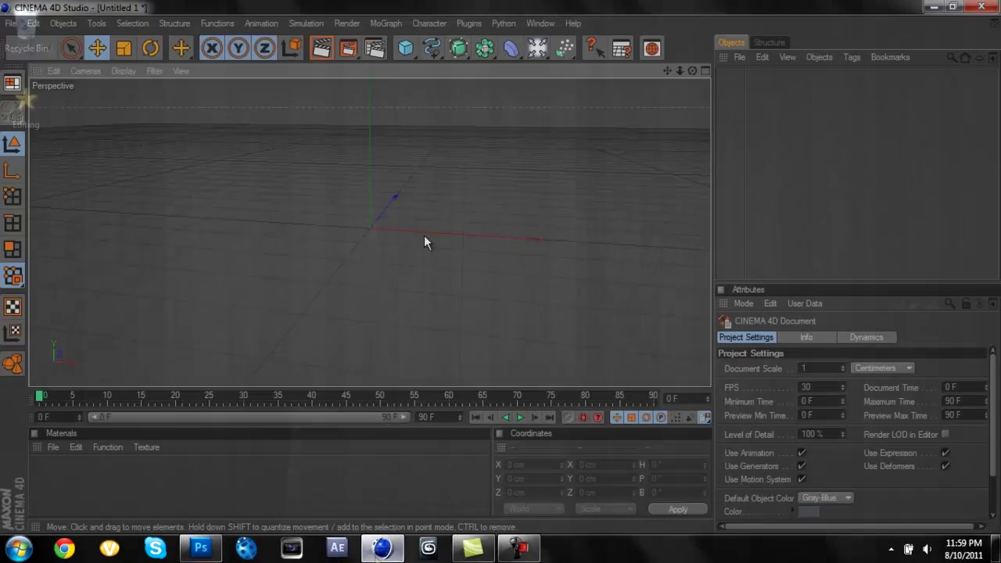
- Set the render output preset to HDV/HDTV 720 29.97 and set the output file name
key(ctrl+b)
click(245, 61)
click(337, 257)
click(153, 68)
click(642, 86)
text(jakemaciejewski text for background)
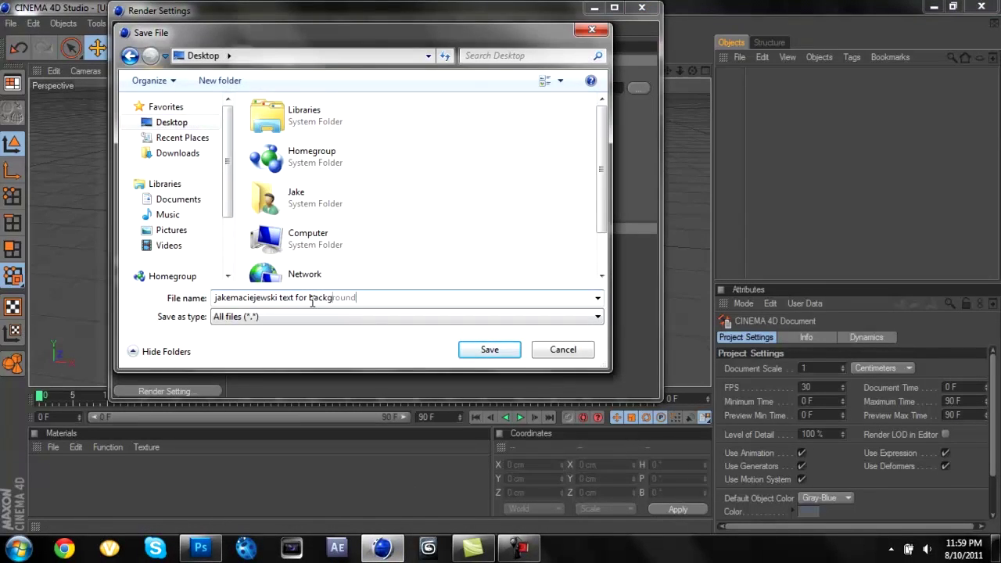
key(Return)
click(159, 94)
click(642, 7)
- Add a MoText object in a bold font containing the creator's full name
click(385, 22)
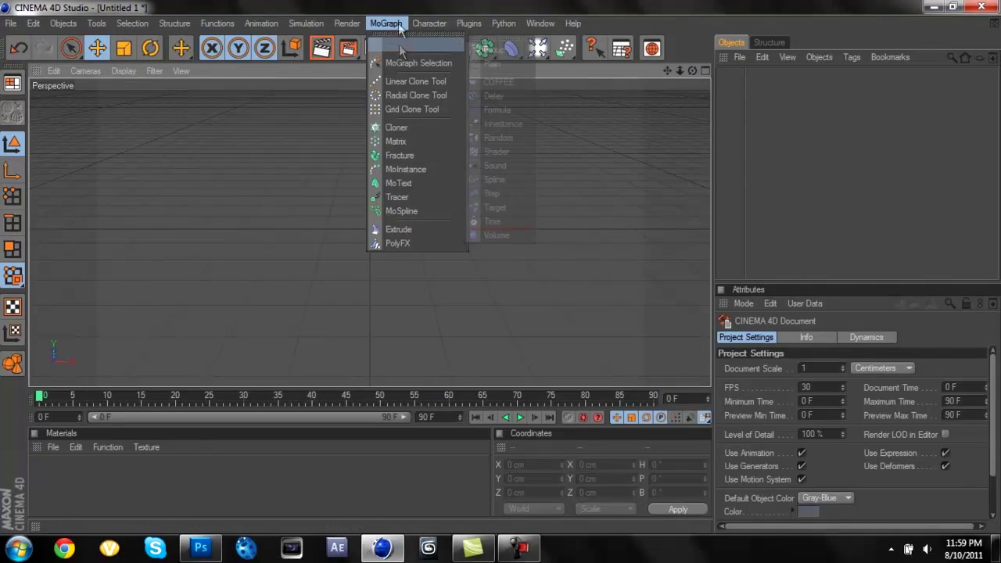
click(398, 183)
click(890, 454)
click(62, 155)
click(230, 402)
text(Jake Maci)
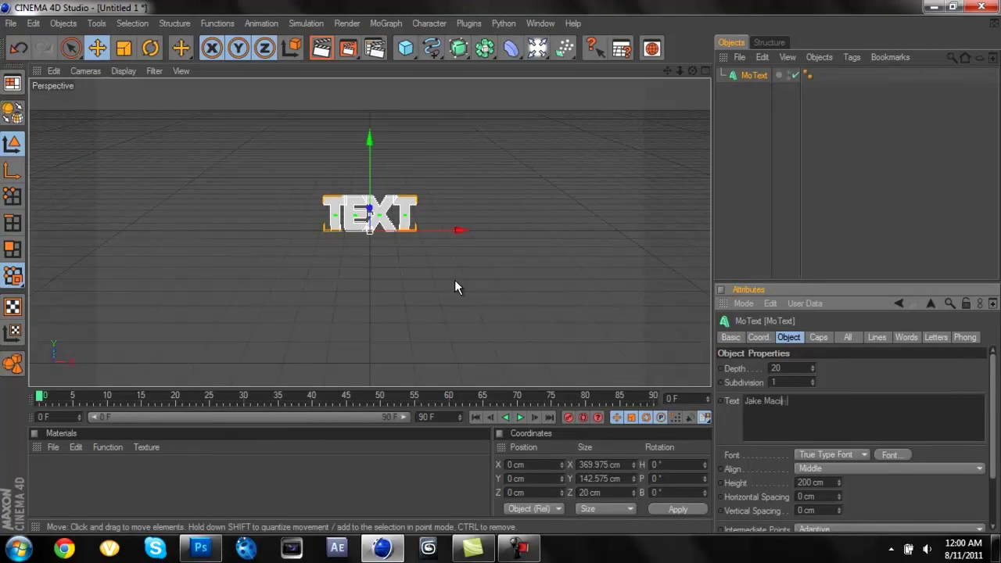
text(ejewski)
- Add a Random effector that only rotates the letters, and preview the result
click(385, 22)
click(552, 160)
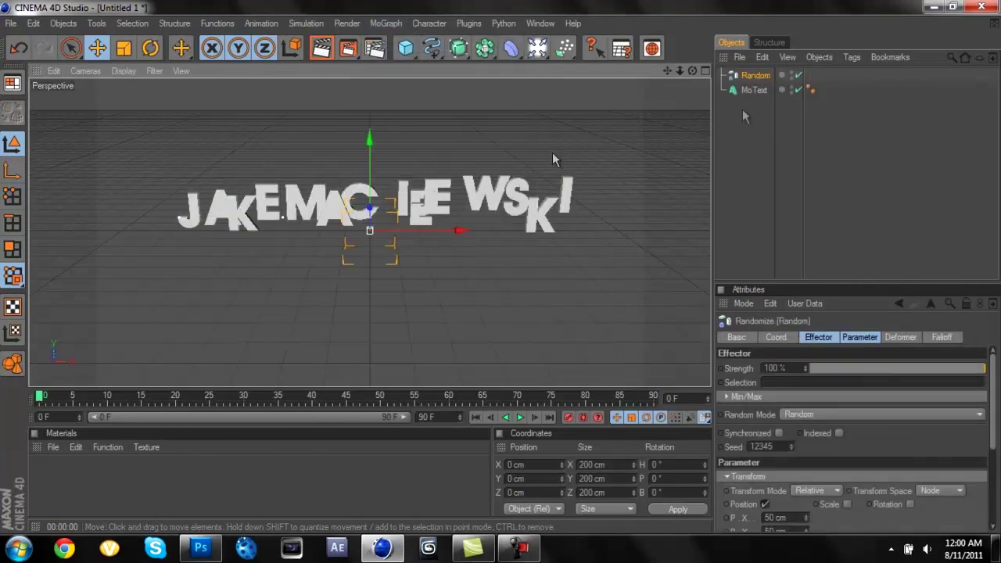
click(860, 337)
click(764, 395)
click(882, 395)
click(327, 51)
click(753, 90)
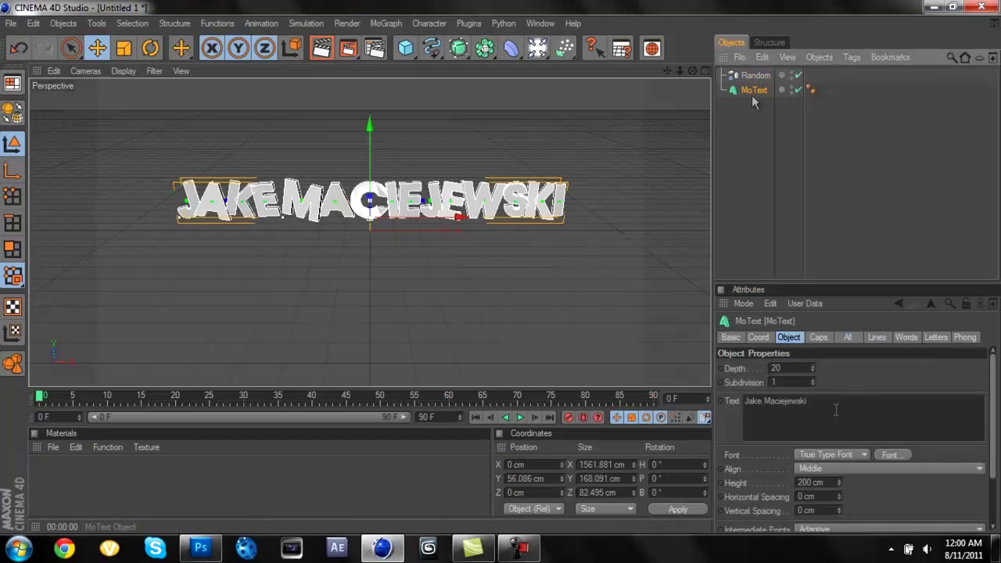
- Tighten the MoText horizontal letter spacing and duplicate the text object
click(322, 50)
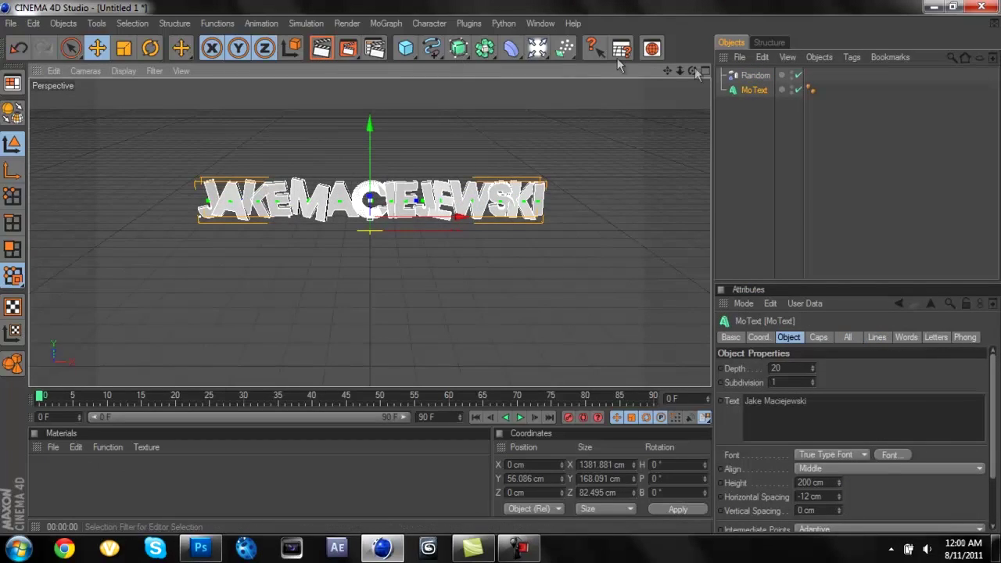
drag(694, 69, 879, 463)
drag(811, 368, 811, 368)
key(ctrl+c)
key(ctrl+v)
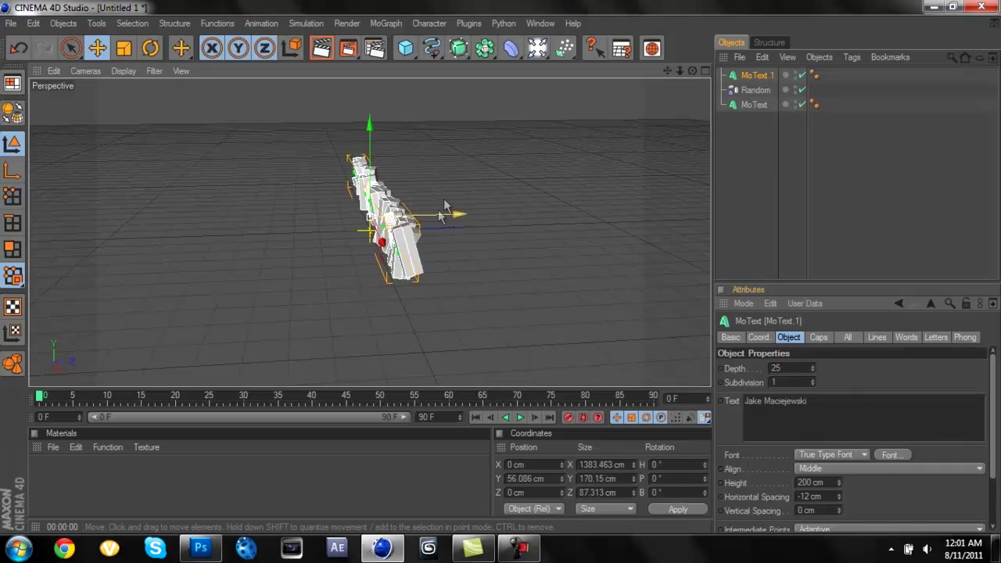
- Adjust the duplicate's cap radius and horizontal spacing, then render a view preview
click(818, 337)
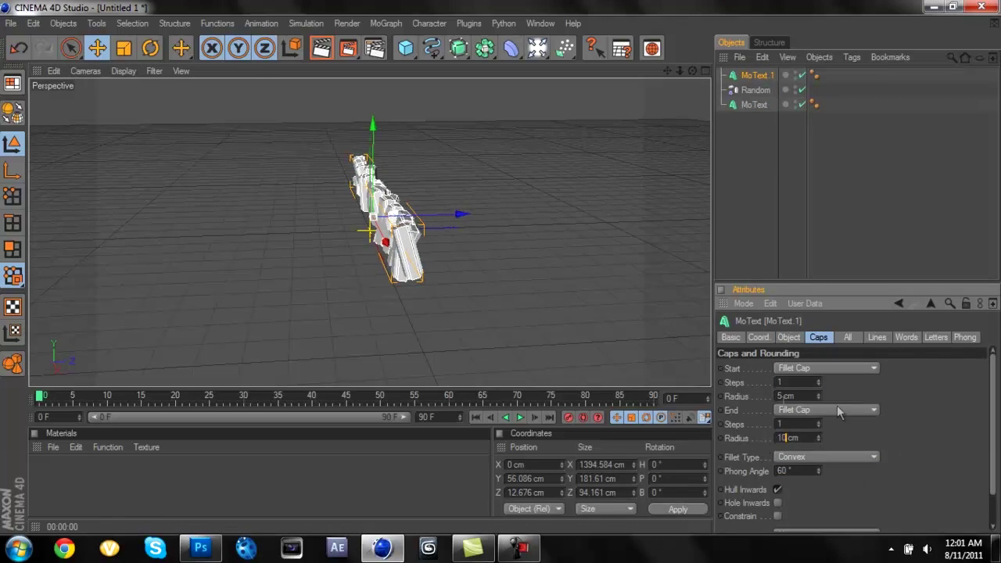
key(Return)
drag(693, 70, 534, 67)
click(788, 337)
click(809, 498)
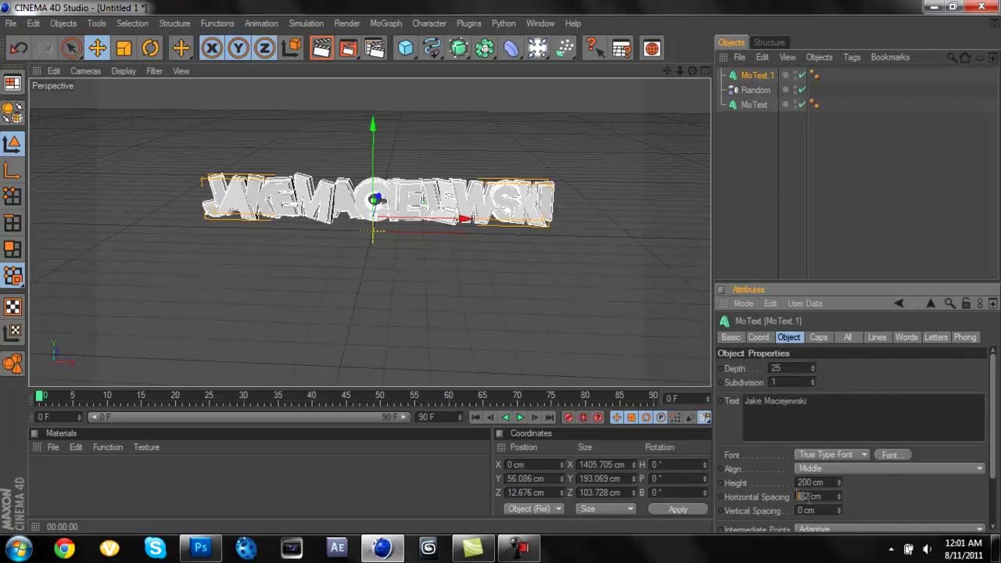
key(Return)
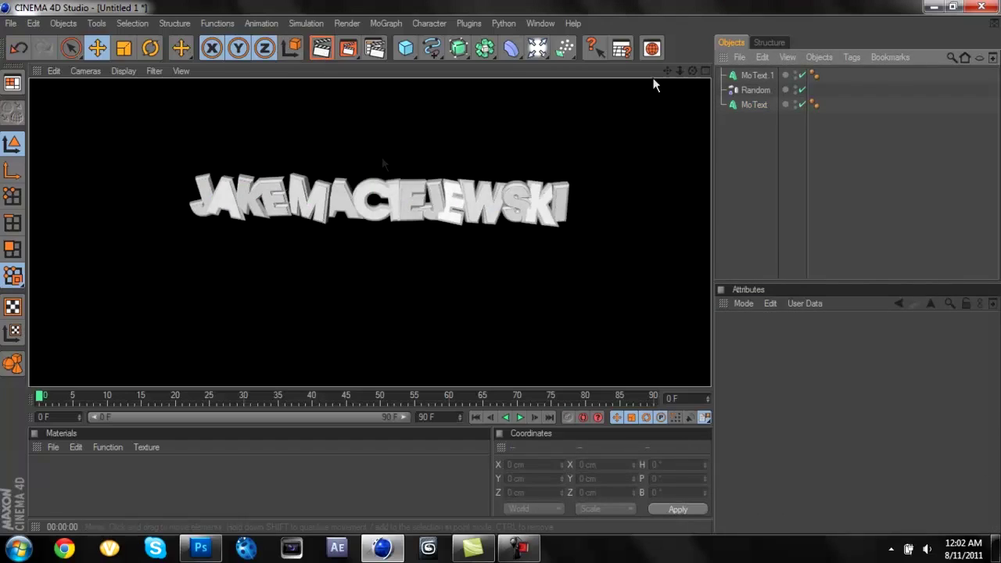
click(747, 107)
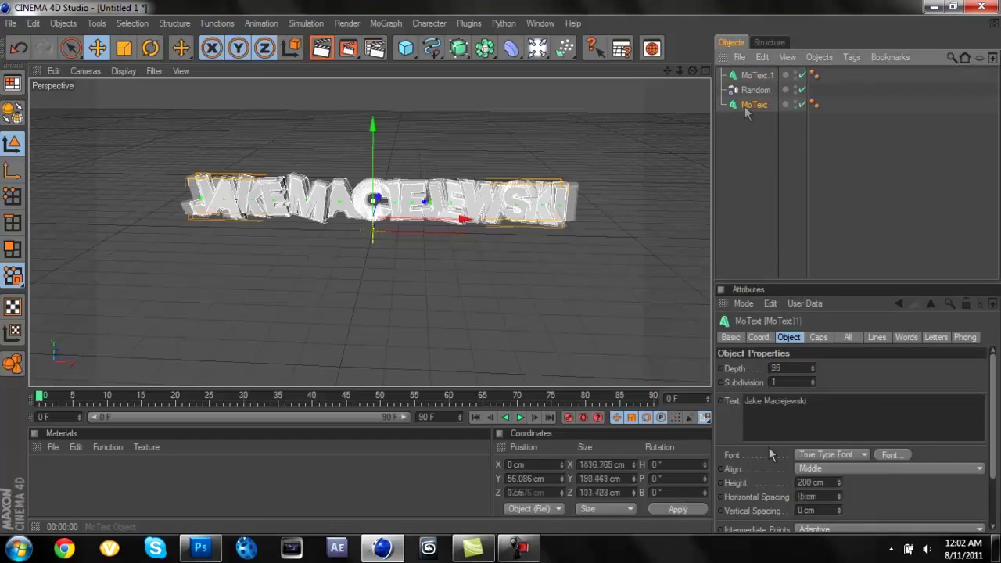
key(ctrl+r)
- Create a new material and open its settings for editing
double_click(96, 471)
click(53, 447)
click(289, 331)
double_click(81, 473)
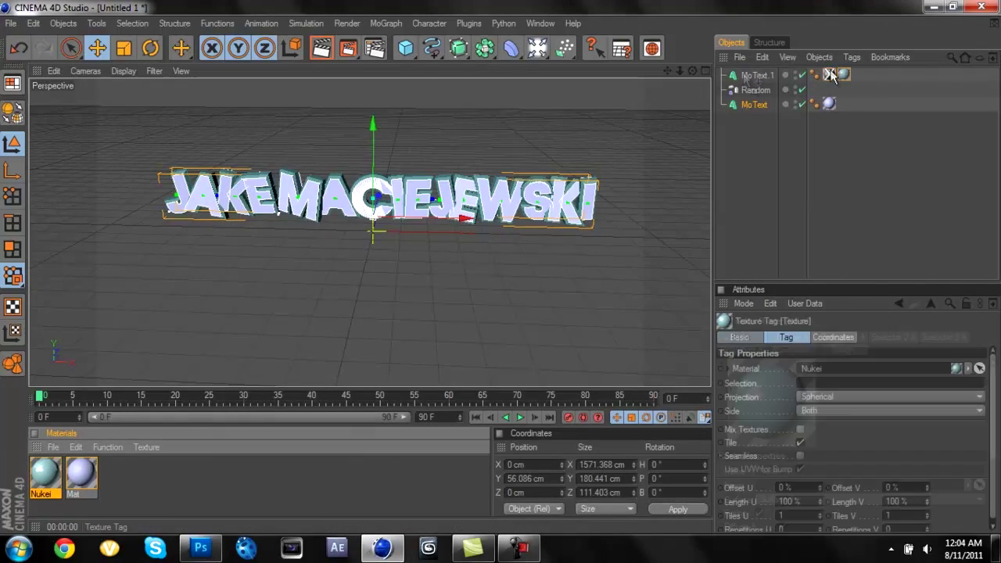
- Confirm the pale material colour and render the lit name text to the Picture Viewer
click(321, 54)
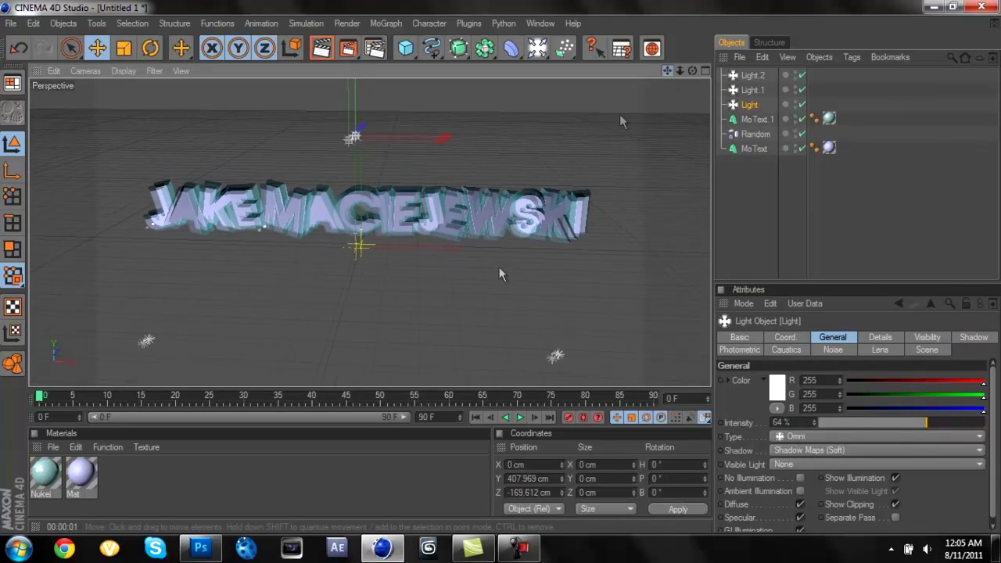
click(321, 49)
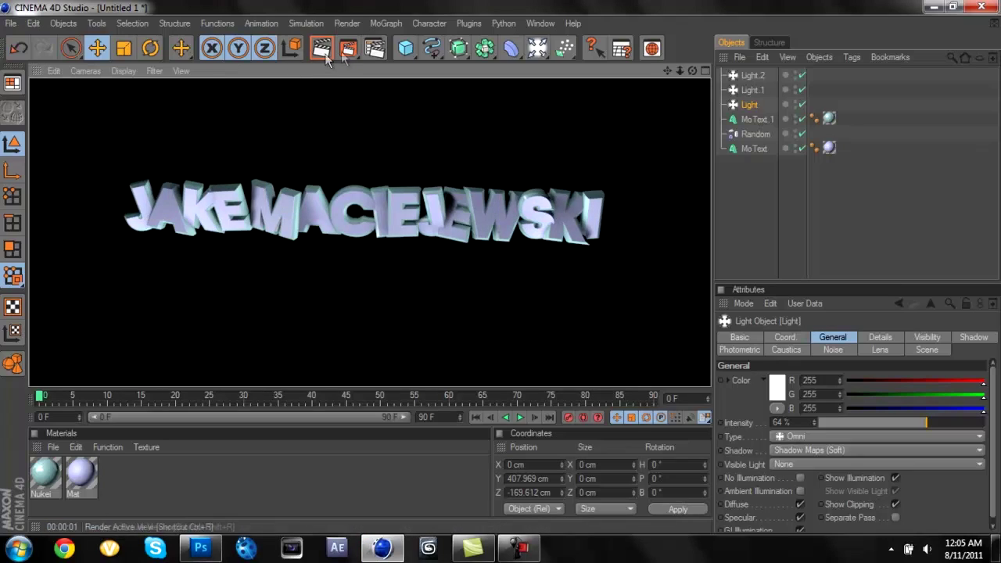
click(348, 49)
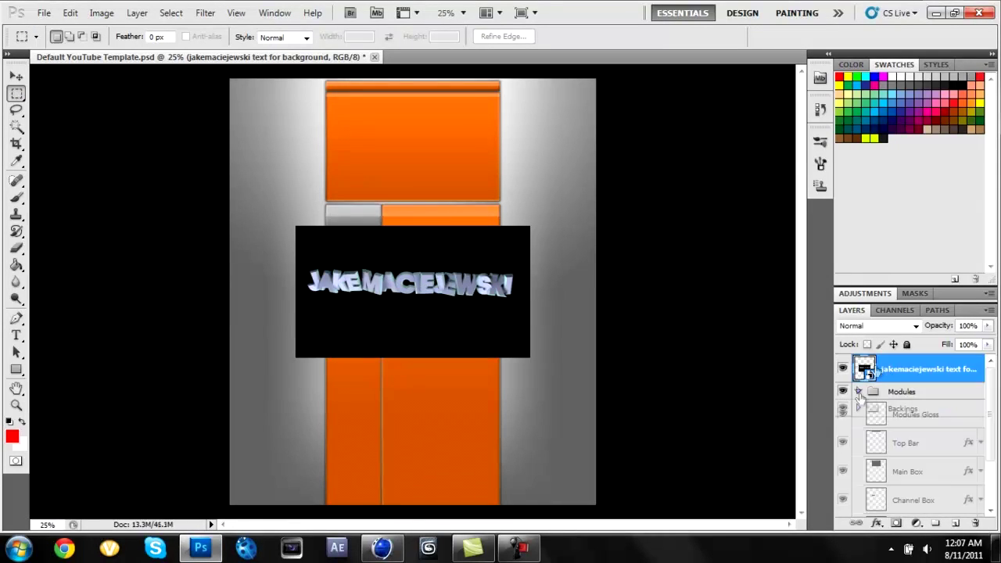
- Move the rendered text layer under the Modules group and set it to Screen blending
drag(407, 285, 221, 225)
click(879, 325)
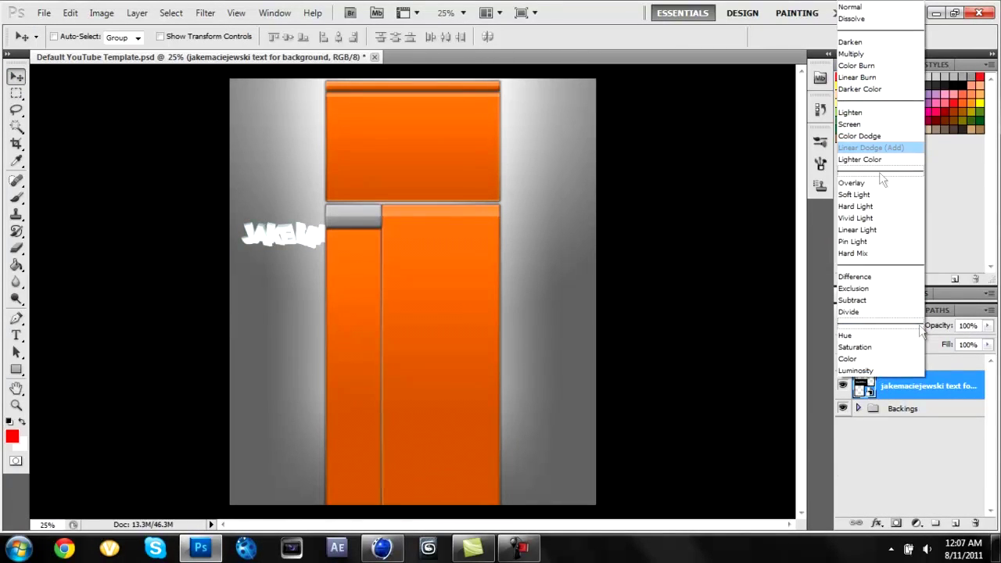
click(851, 254)
click(873, 325)
click(853, 288)
click(873, 325)
click(849, 124)
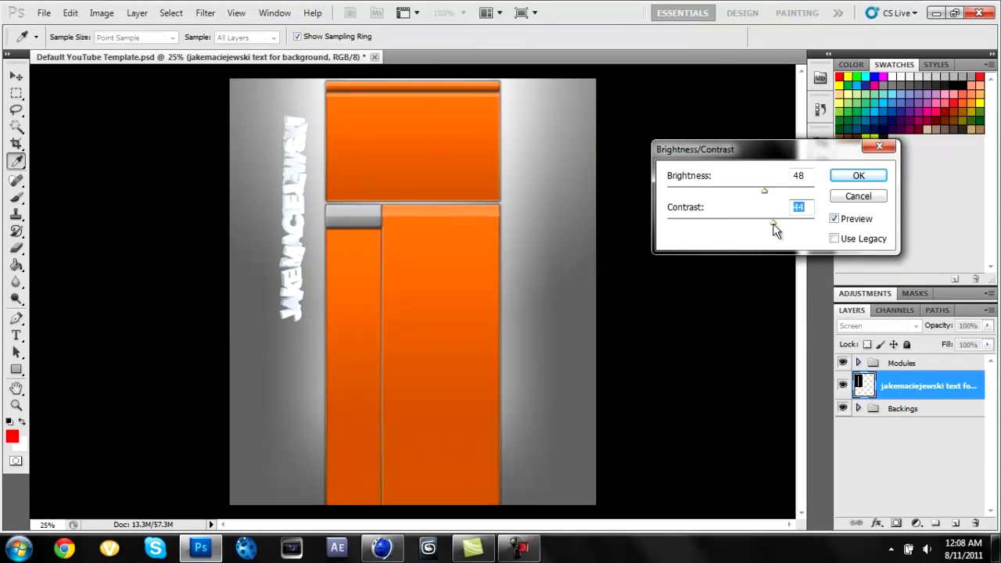
- Brighten the text, lower its saturation to -32 and shift its colour balance
key(Escape)
click(101, 13)
click(102, 13)
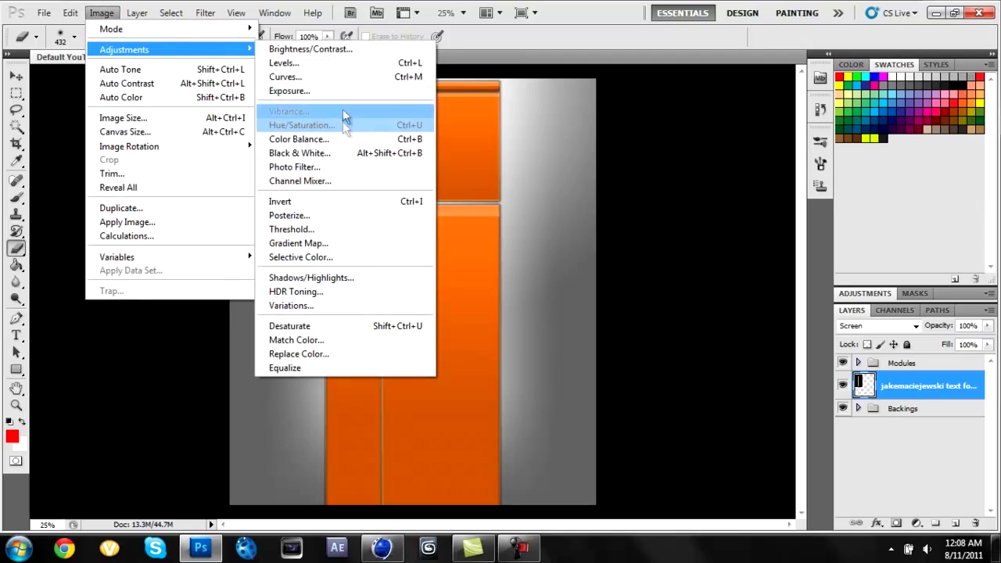
click(302, 125)
drag(752, 199, 729, 198)
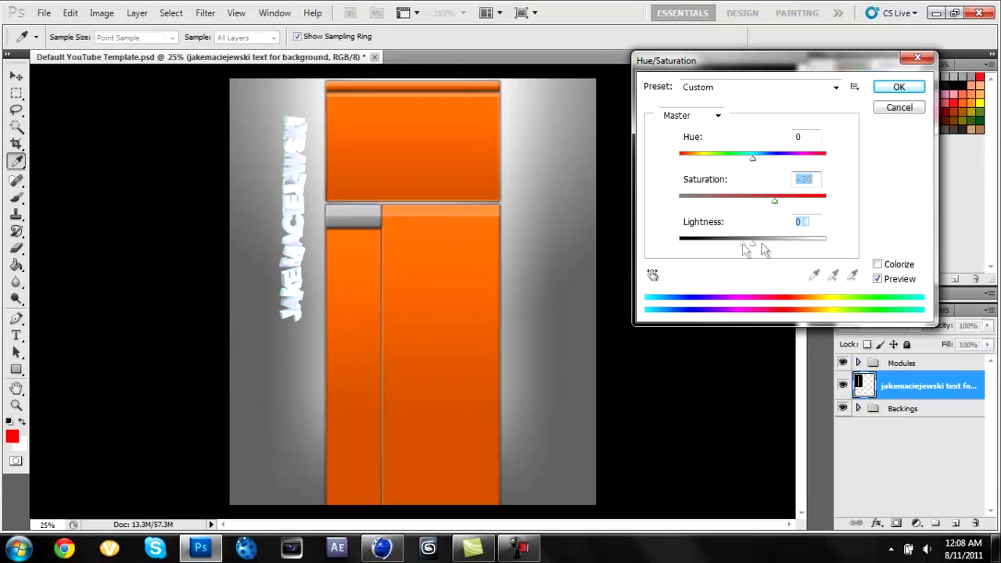
key(Return)
click(102, 13)
click(312, 140)
key(Return)
key(v)
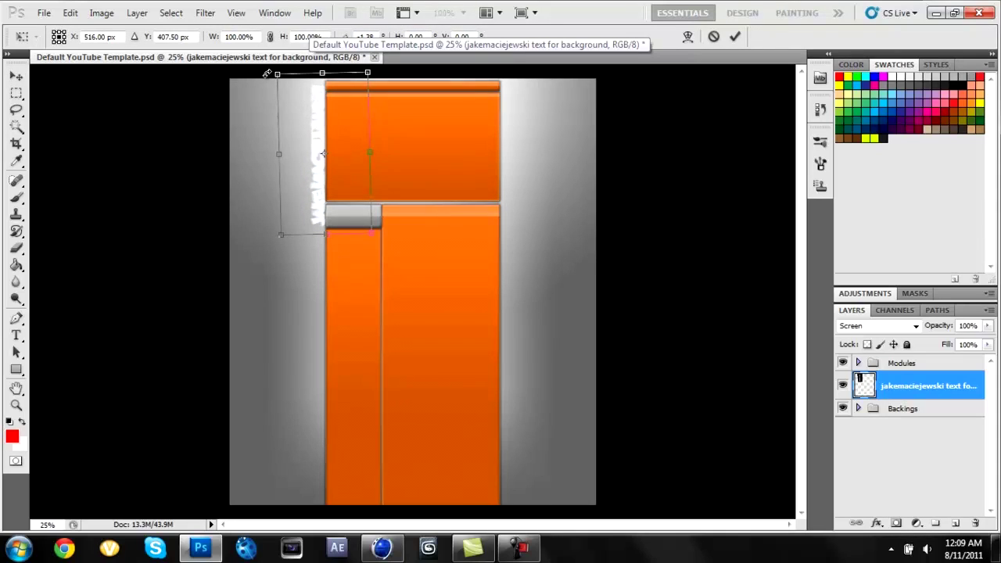
- Commit the text placement and give Left Bar Box and Lower Right Box dark colour overlays
key(z)
click(342, 175)
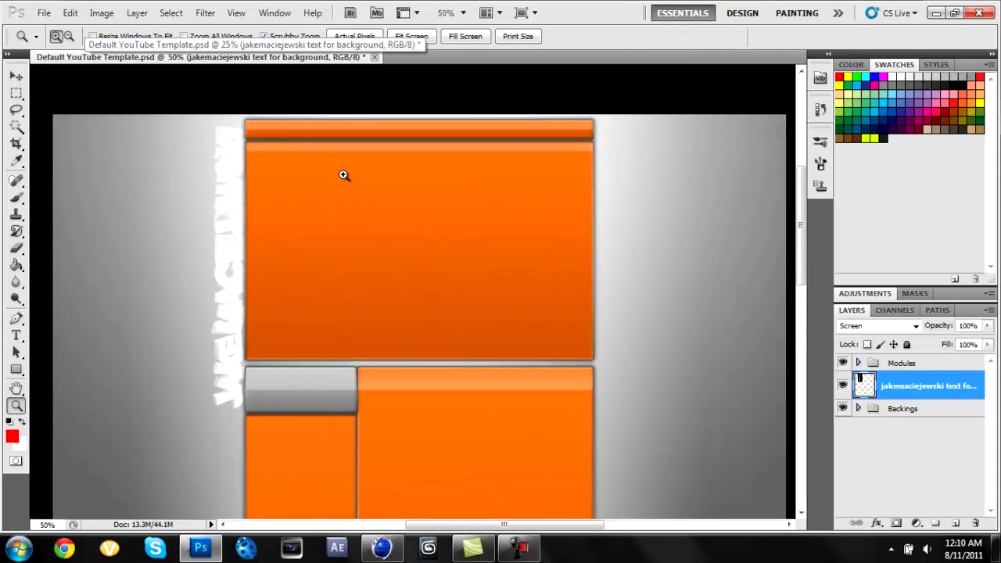
key(v)
click(857, 363)
double_click(915, 446)
click(405, 352)
click(751, 189)
double_click(916, 431)
click(405, 353)
click(639, 213)
click(870, 246)
click(750, 188)
- Add colour overlays to Main Box and another module layer, one in cyan
double_click(916, 404)
click(750, 188)
double_click(916, 375)
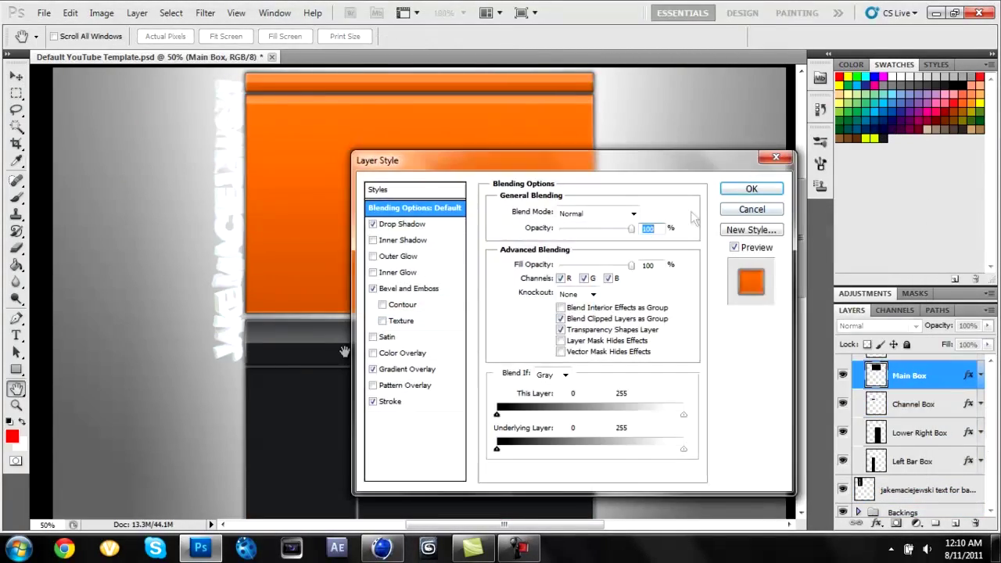
click(406, 353)
click(751, 188)
double_click(915, 347)
click(405, 353)
double_click(916, 380)
click(640, 213)
click(591, 271)
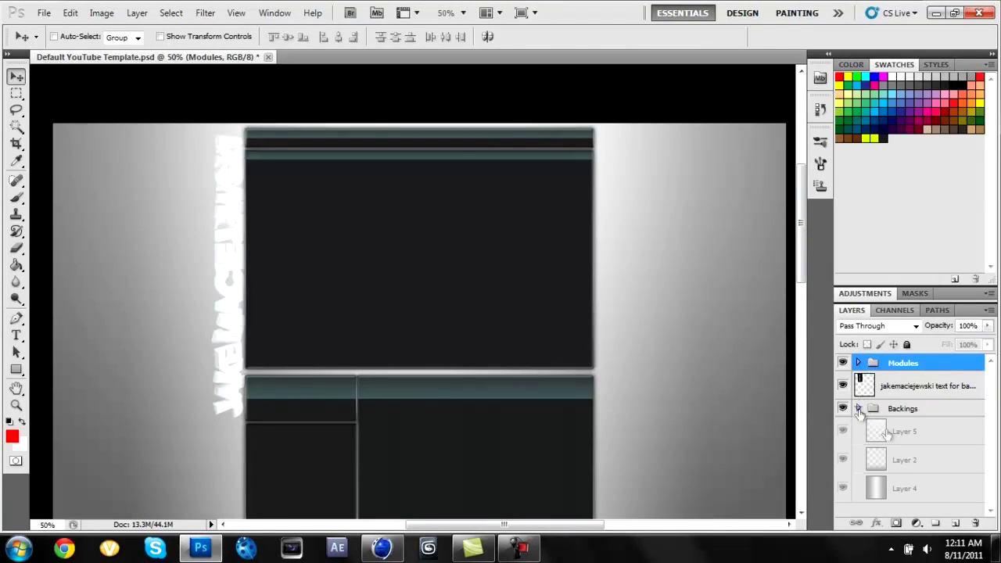
- Give Layer 5 a black colour overlay
double_click(916, 431)
click(405, 353)
click(639, 212)
click(739, 336)
click(714, 443)
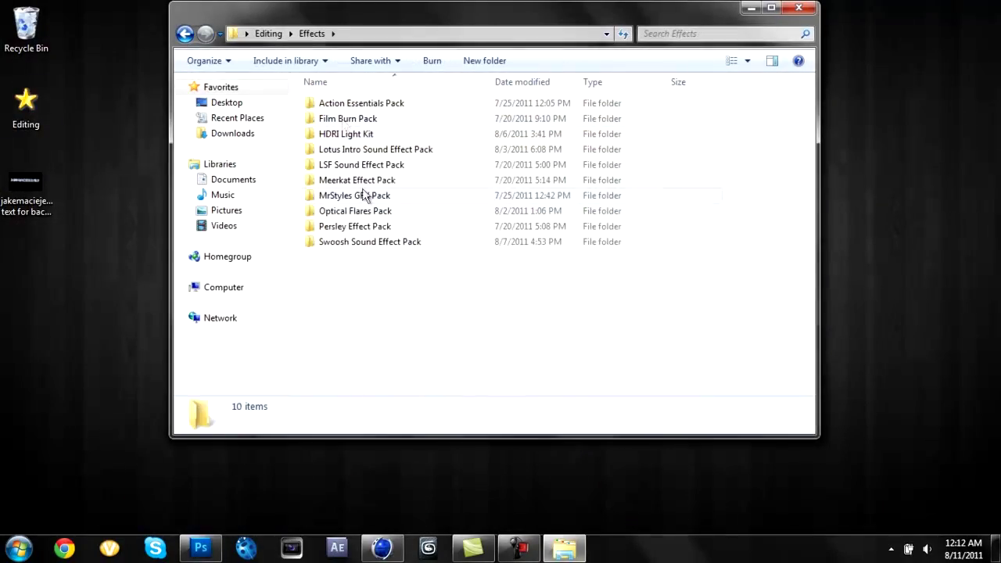
- Open the Editing > Background Textures folder in Explorer
double_click(364, 194)
click(368, 120)
double_click(369, 119)
scroll(500, 274, down, 5)
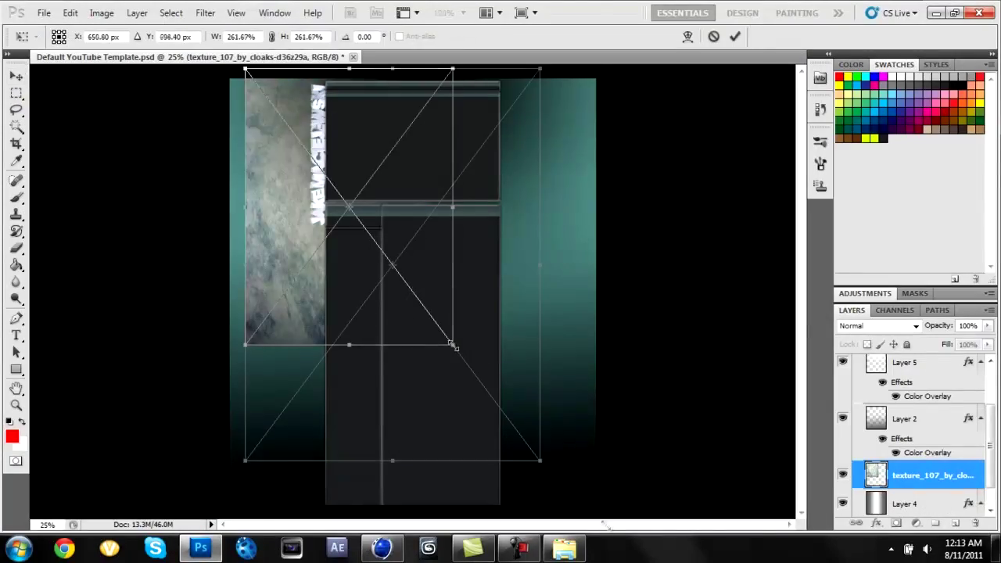
- Commit the teal texture's size, lower its opacity, and collapse the Backings group
key(Return)
drag(876, 512, 876, 518)
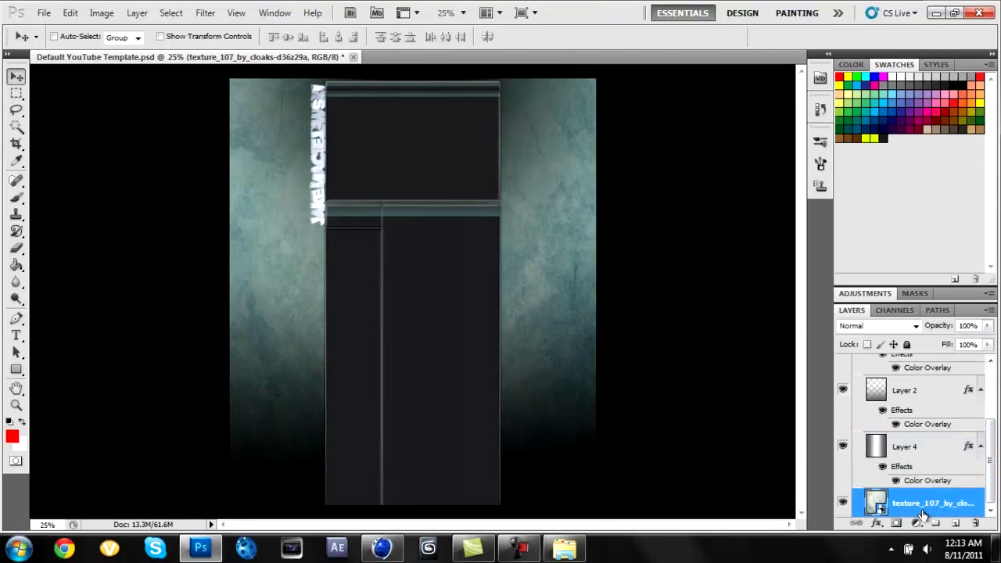
key(ctrl+z)
drag(987, 326, 943, 344)
scroll(991, 414, up, 1)
click(858, 356)
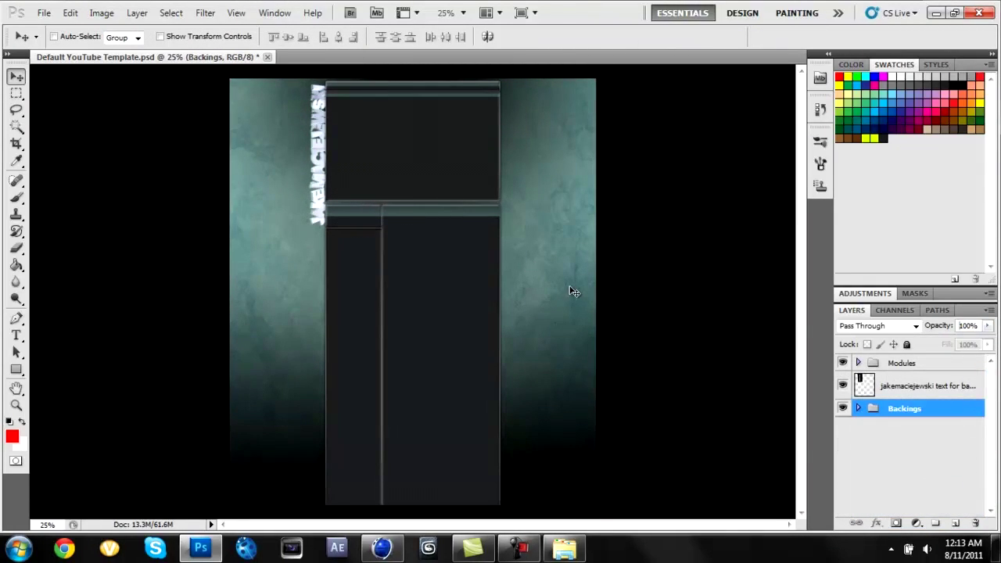
- Place the space image from the Abstracts folder at the top right in Screen blend mode
click(565, 547)
double_click(347, 100)
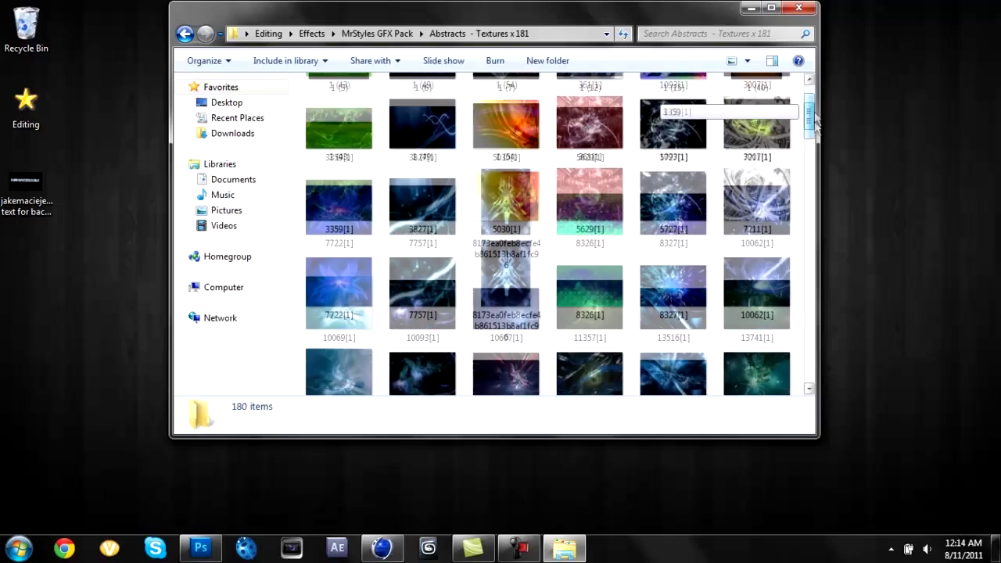
scroll(795, 328, down, 5)
scroll(798, 334, down, 3)
drag(588, 235, 566, 178)
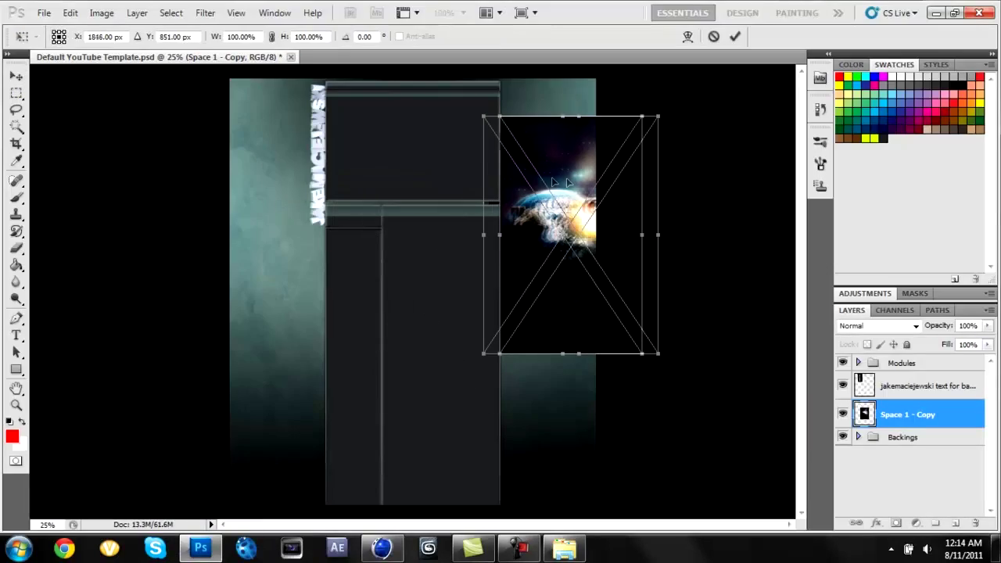
click(878, 326)
click(860, 119)
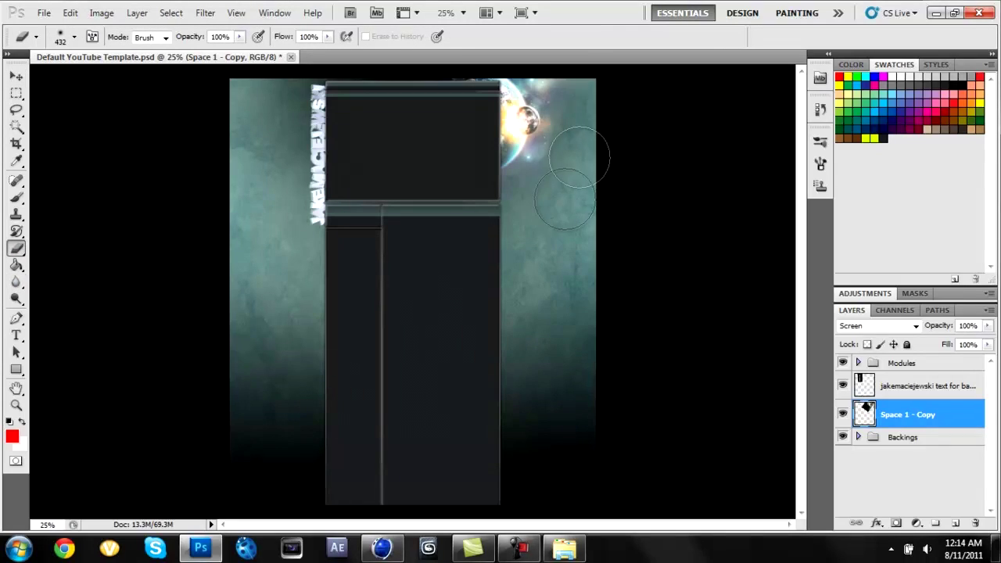
- Erase the space image's surrounding glow and adjust its hue and saturation
drag(579, 156, 547, 190)
click(102, 12)
click(297, 39)
key(Escape)
click(101, 13)
click(344, 124)
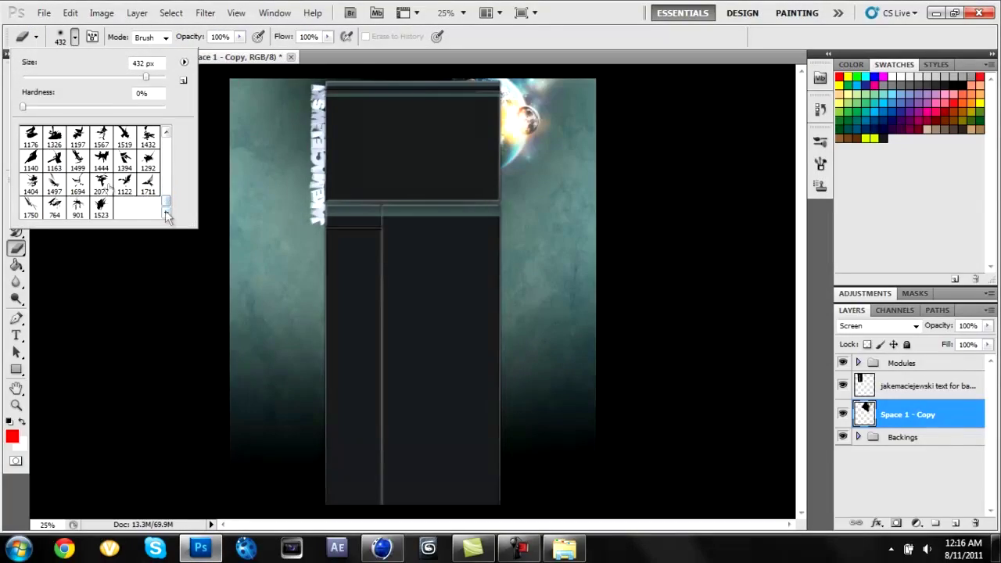
- On a new layer above Space 1 - Copy, stamp a mark with the 1197 brush
double_click(102, 186)
click(955, 523)
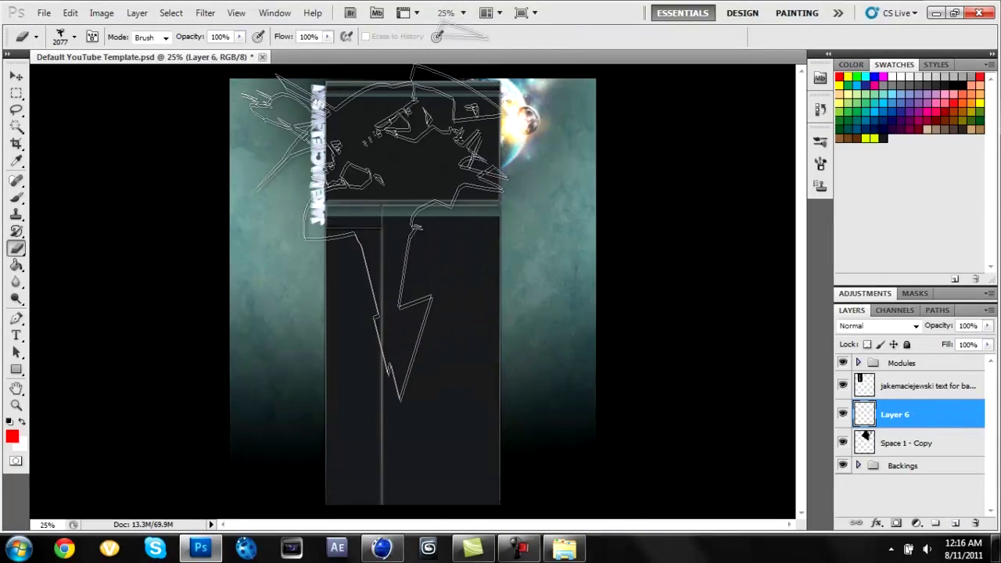
click(16, 196)
click(75, 37)
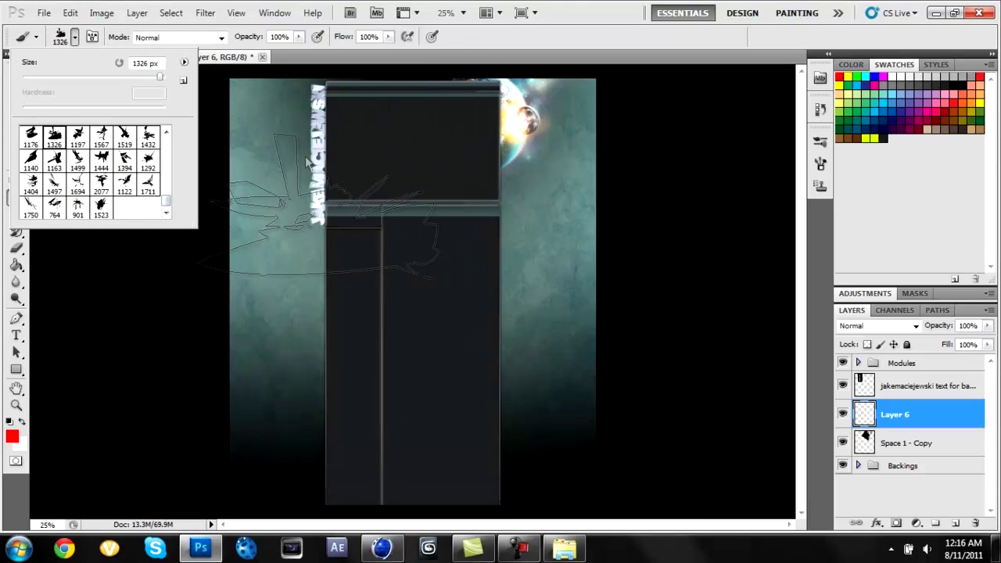
double_click(77, 137)
click(74, 36)
click(336, 152)
click(74, 37)
scroll(94, 172, up, 1)
key(Escape)
- Give Layer 6 a teal colour overlay at about 44% opacity, and set the swirl to Screen
double_click(938, 415)
click(402, 290)
click(726, 228)
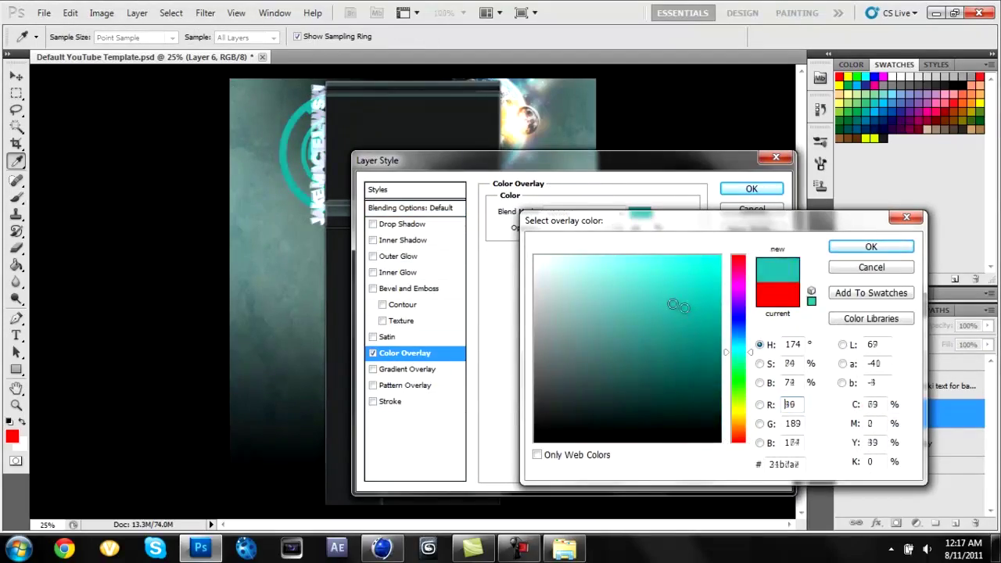
click(902, 246)
click(753, 188)
drag(987, 325, 948, 347)
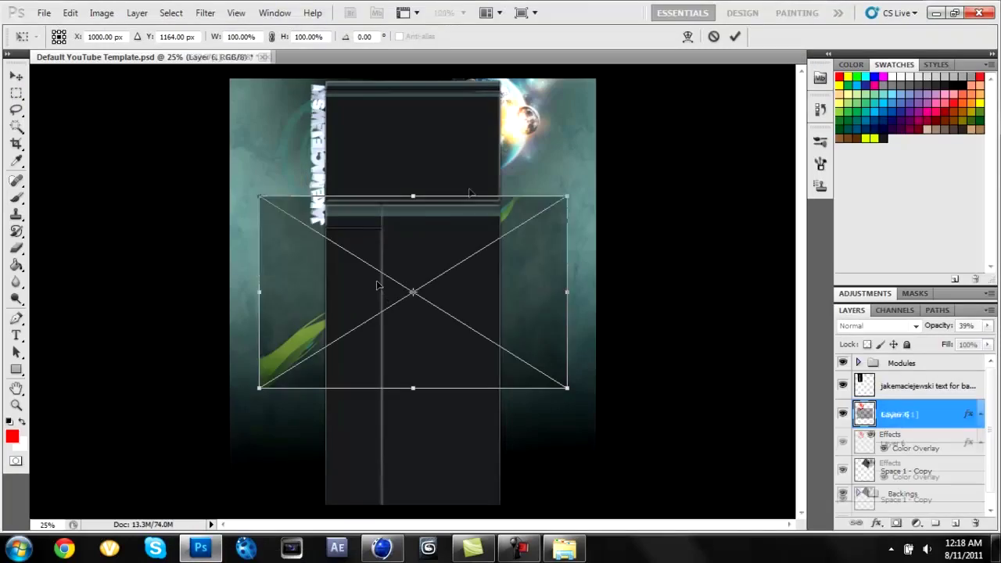
click(862, 123)
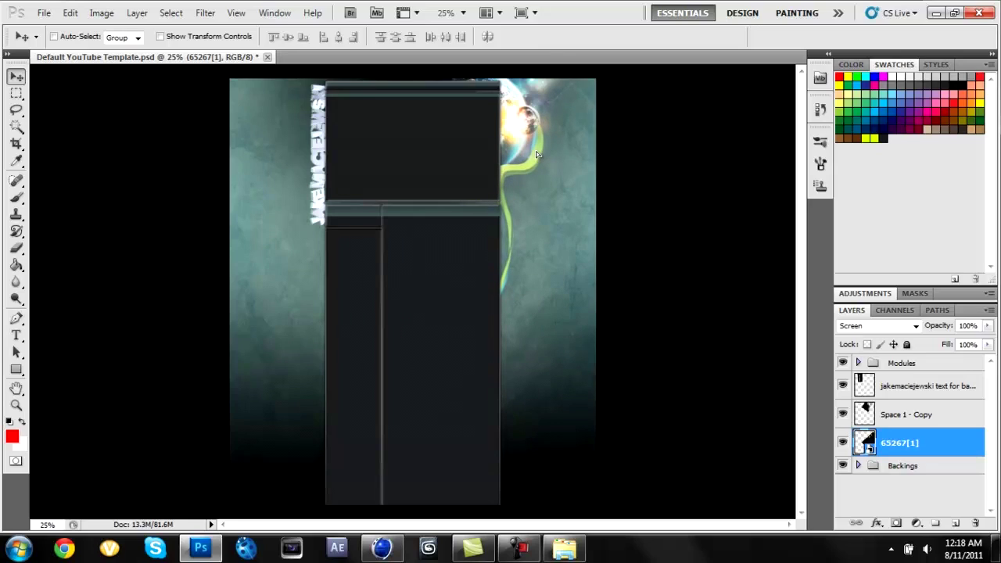
- Duplicate the 65267[1] green swirl layer and apply a rotation to the copy
click(15, 247)
click(73, 37)
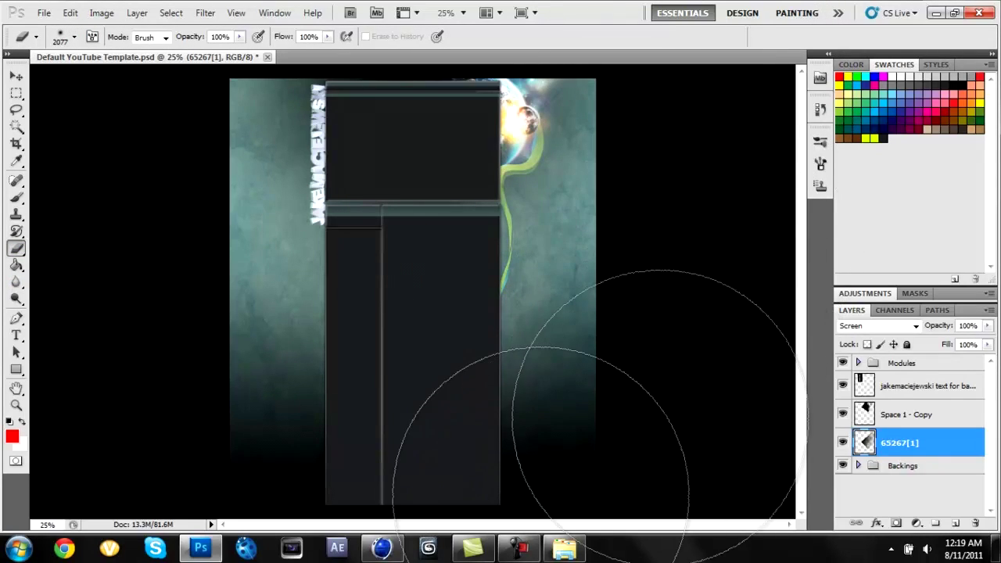
key(ctrl+j)
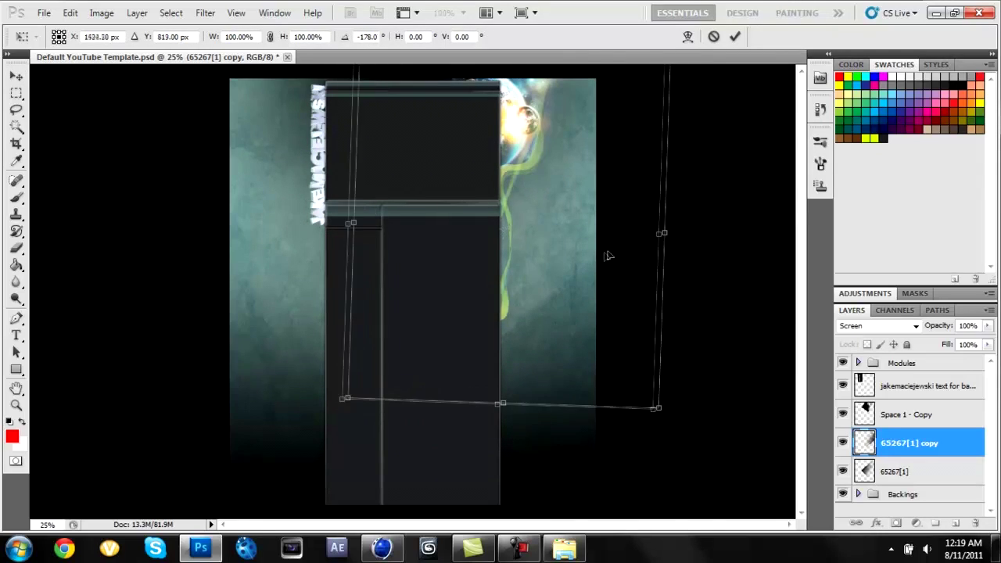
key(Return)
key(e)
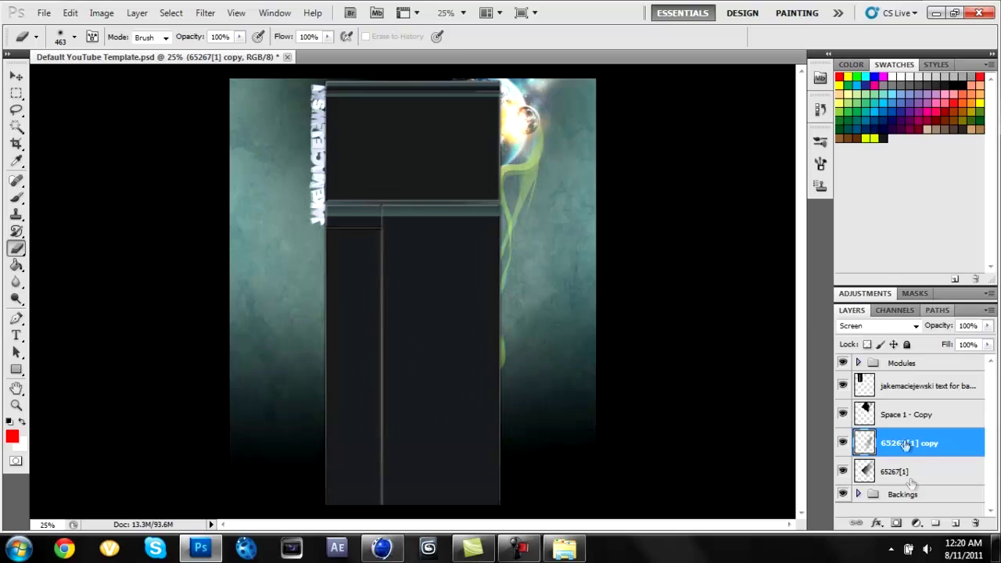
- Duplicate the original swirl again and rotate the copy onto the panel's left side
click(894, 471)
click(632, 161)
key(ctrl+t)
drag(234, 86, 262, 145)
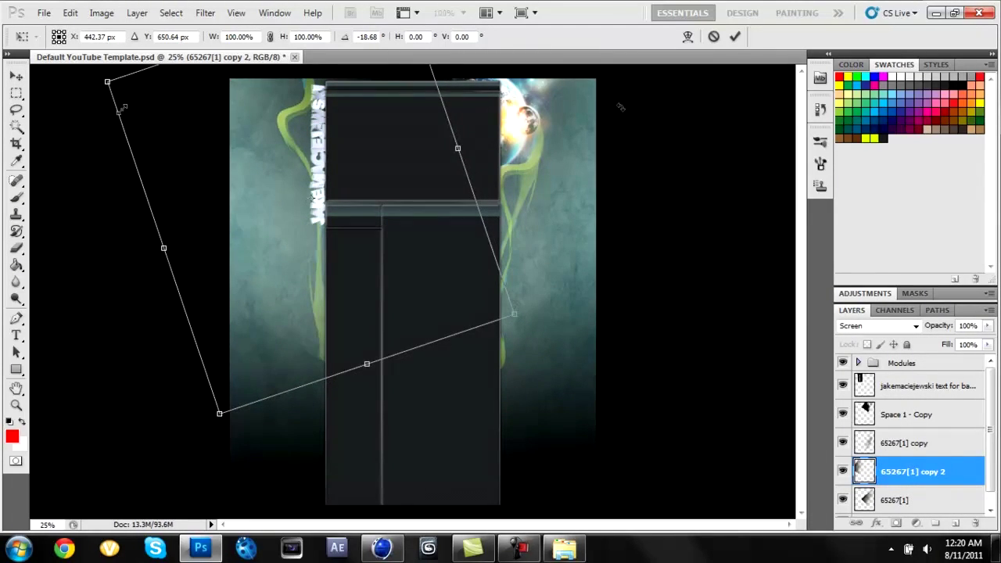
right_click(908, 472)
click(894, 178)
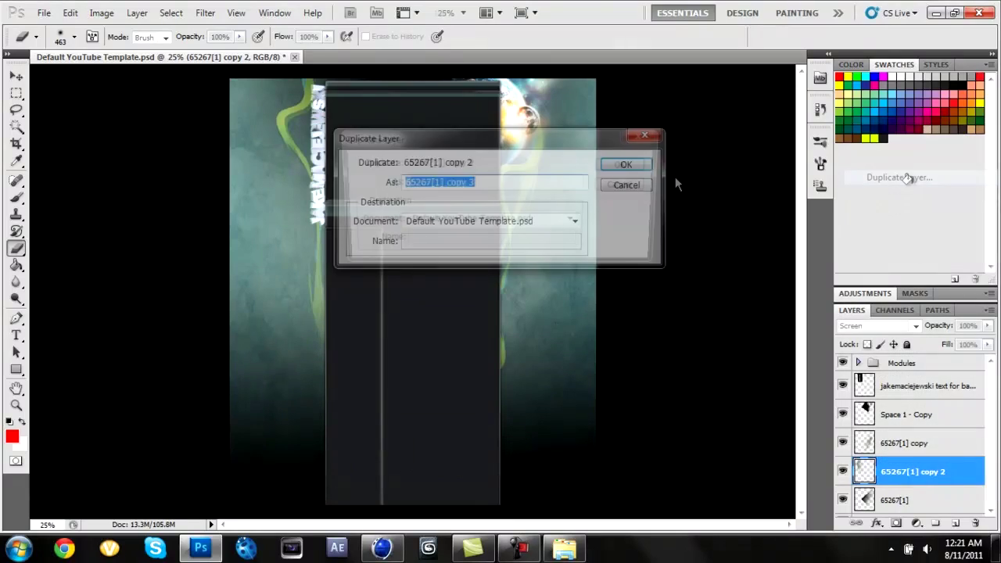
- Make swirl copy 3, tilt it slightly on the left, and move copy 2 above it
click(630, 163)
key(ctrl+t)
drag(223, 82, 177, 94)
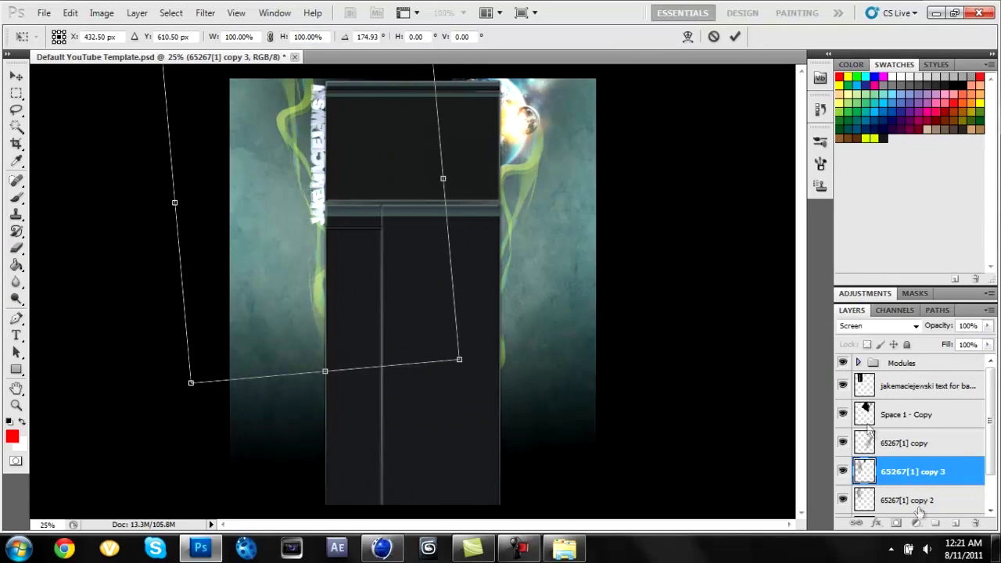
key(Return)
drag(919, 512, 925, 474)
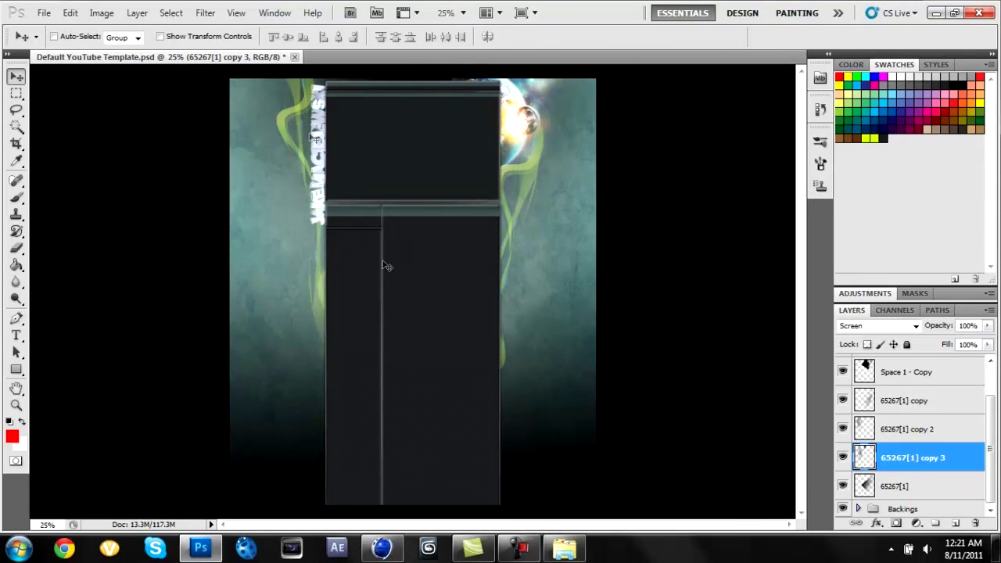
- Add swirl copy 4 and select the copy 2 swirl layer
right_click(895, 449)
click(894, 156)
key(Return)
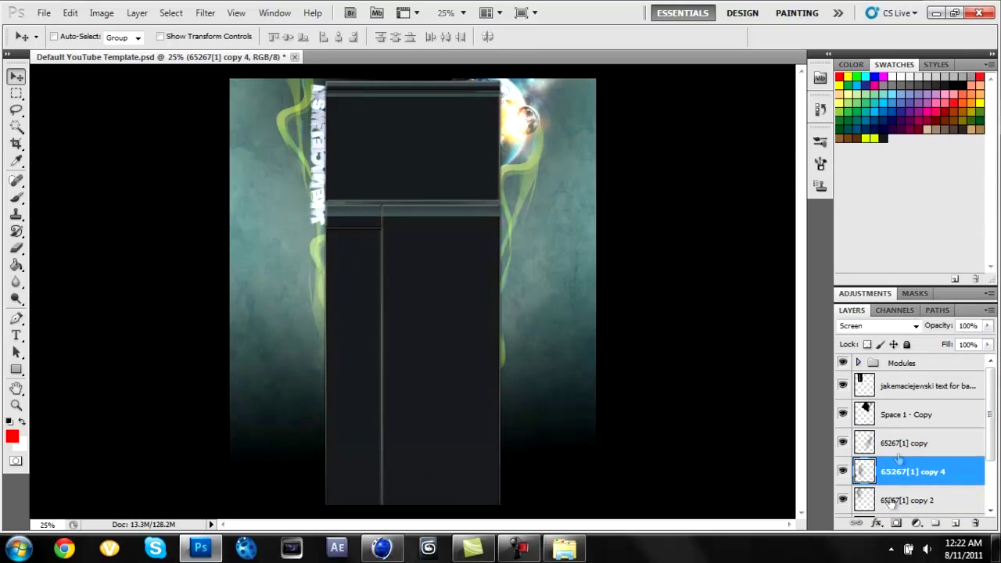
click(891, 501)
scroll(936, 467, down, 2)
- Duplicate the original swirl as copy 5 and swing it around about 179° to the right
right_click(913, 486)
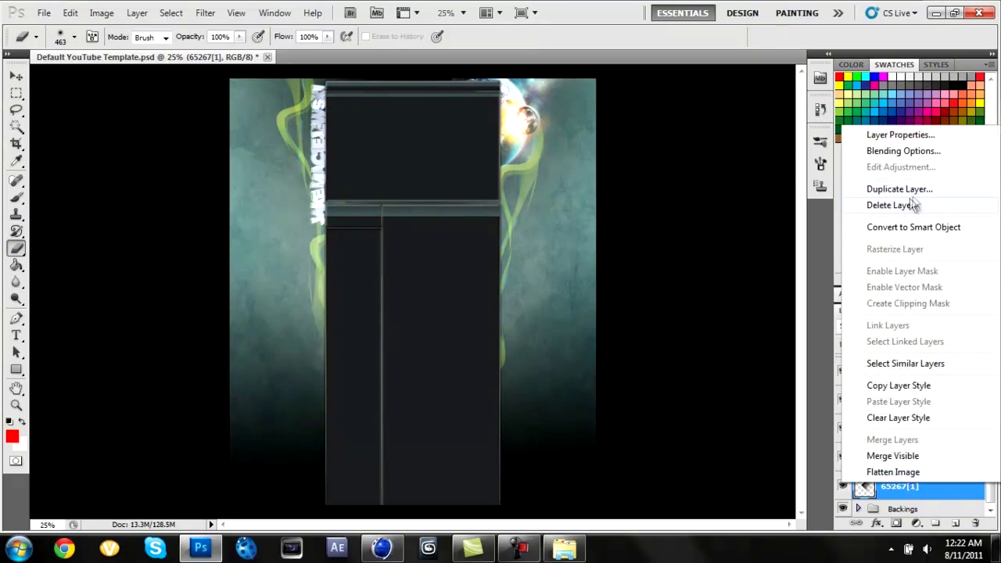
click(969, 191)
key(Return)
key(v)
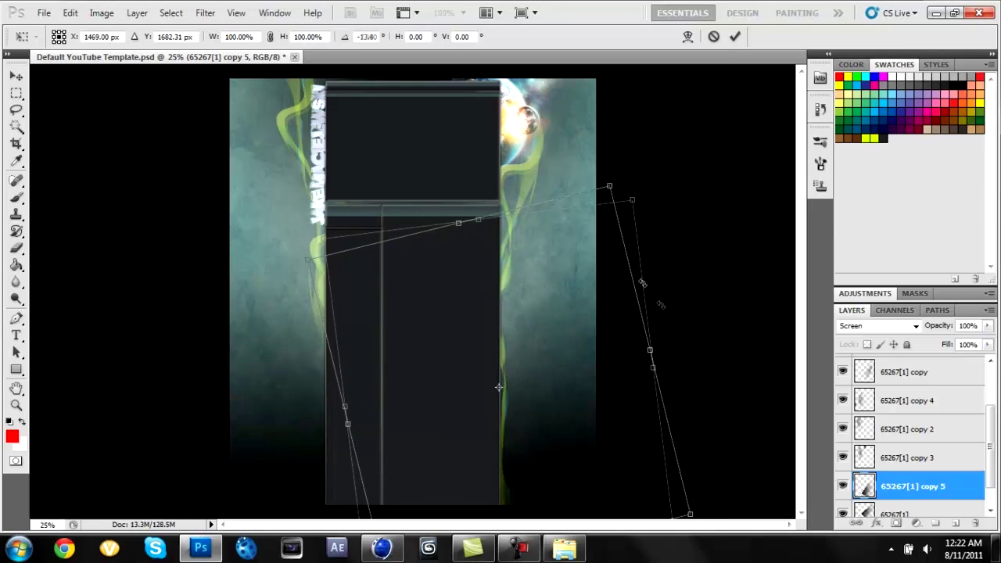
drag(546, 311, 606, 289)
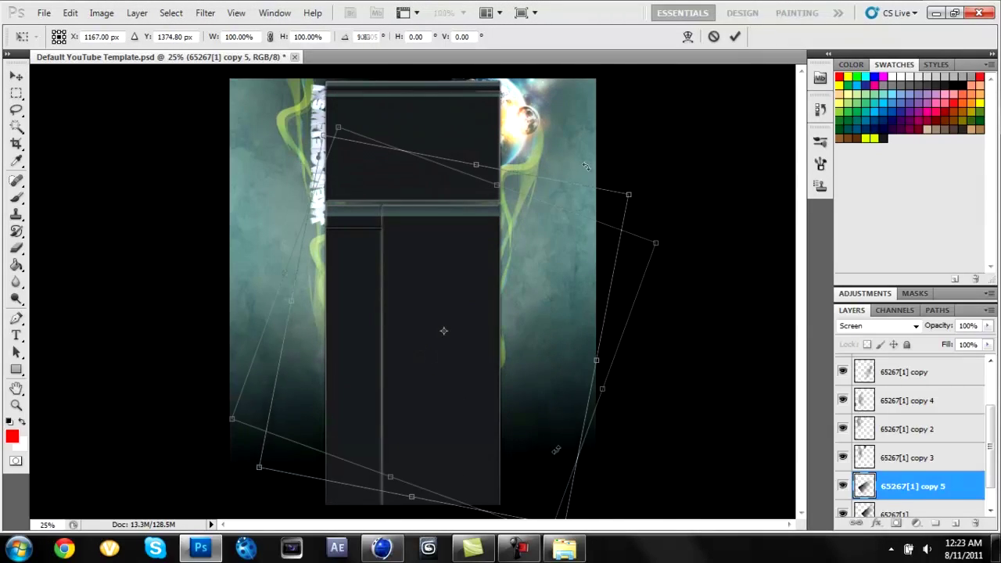
key(e)
key(Return)
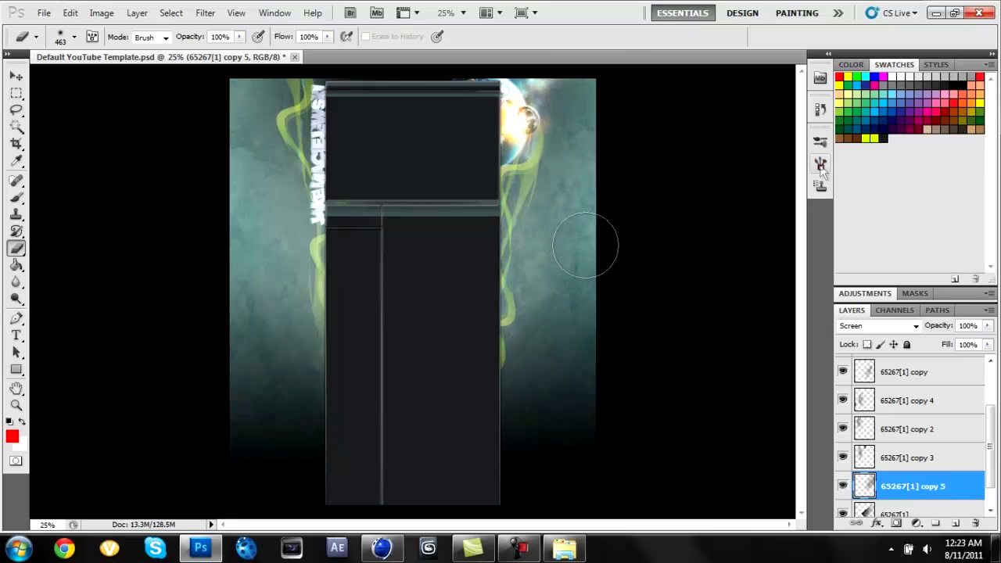
- Add further swirl duplicates, copies 6 and 7 and one more, along the panel sides
right_click(916, 486)
click(911, 183)
key(Return)
right_click(862, 458)
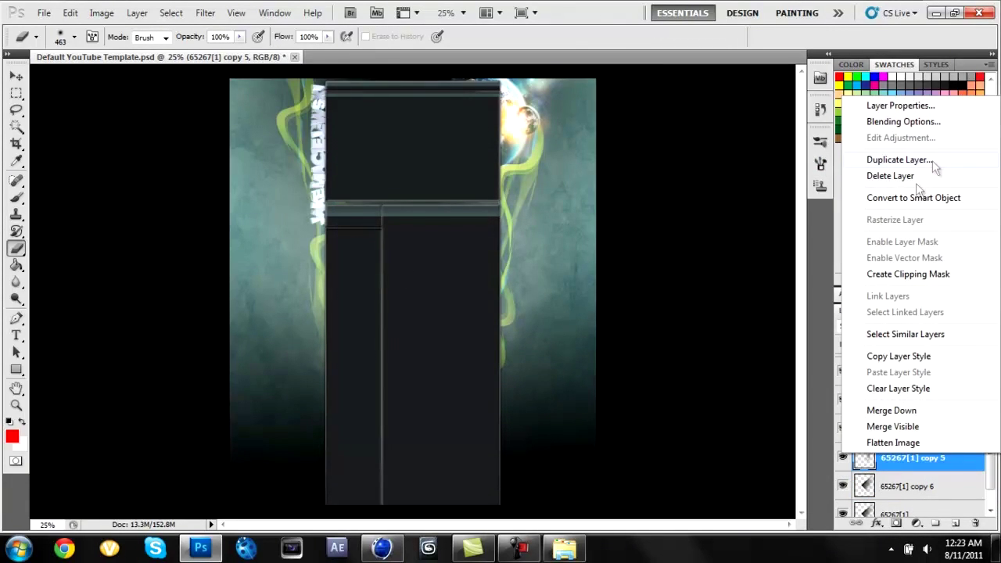
click(931, 161)
key(Return)
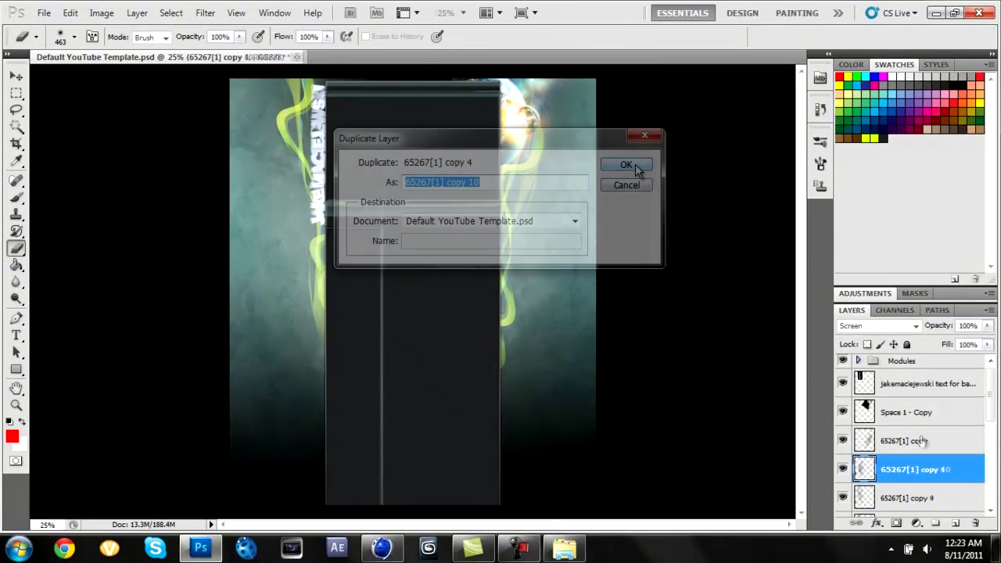
click(638, 164)
click(936, 12)
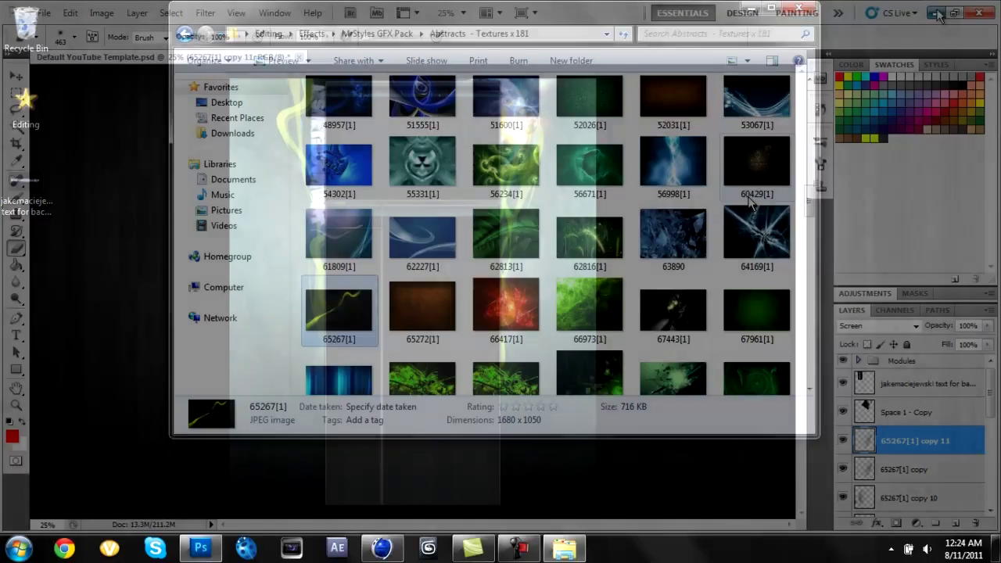
- Bring the comet light image into the design, zoom to 50% and rotate it
drag(808, 234, 808, 324)
click(879, 325)
mouse_move(380, 273)
mouse_down()
mouse_move(286, 212)
mouse_move(270, 233)
mouse_up()
click(16, 405)
click(417, 134)
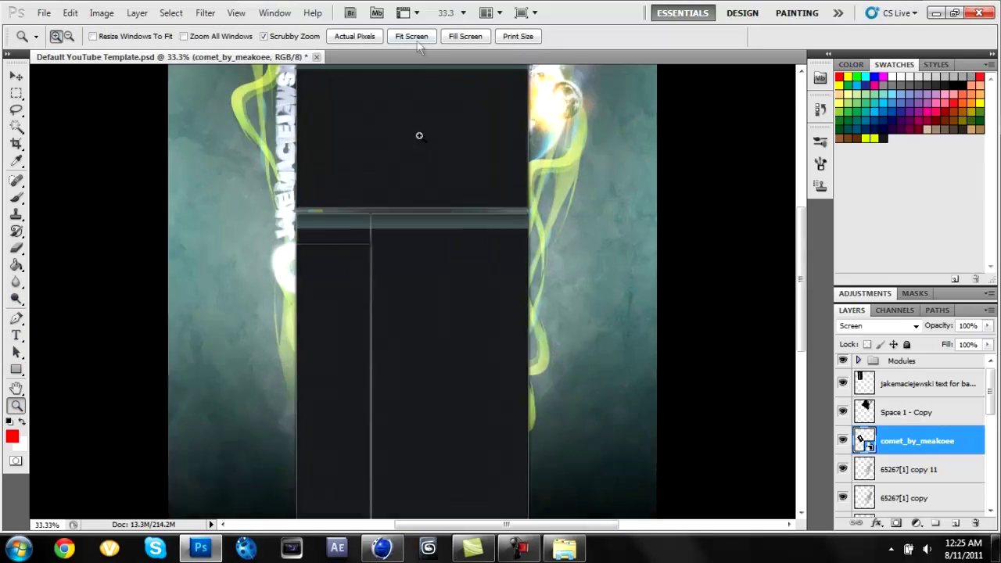
scroll(92, 231, up, 3)
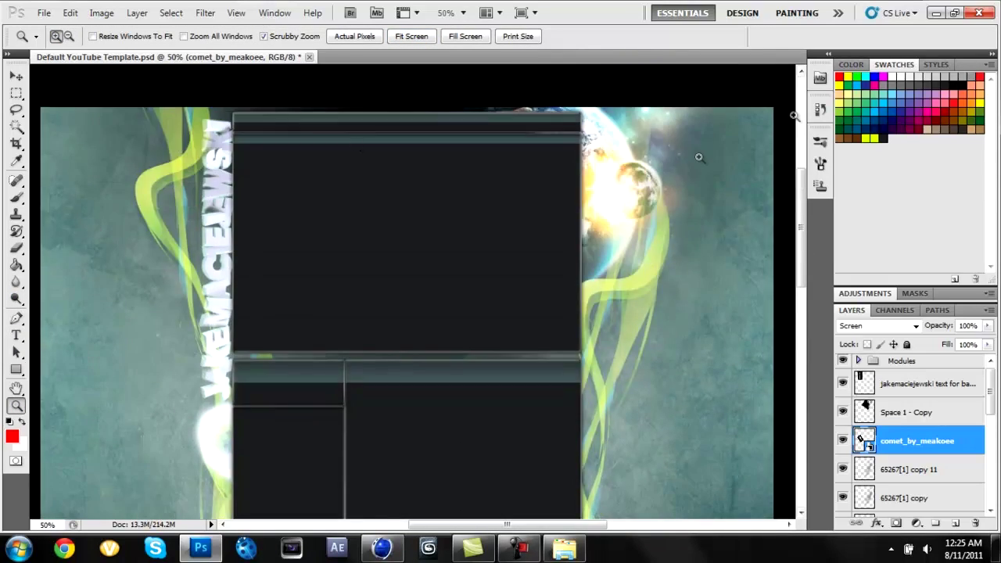
key(v)
key(ctrl+t)
drag(559, 231, 613, 248)
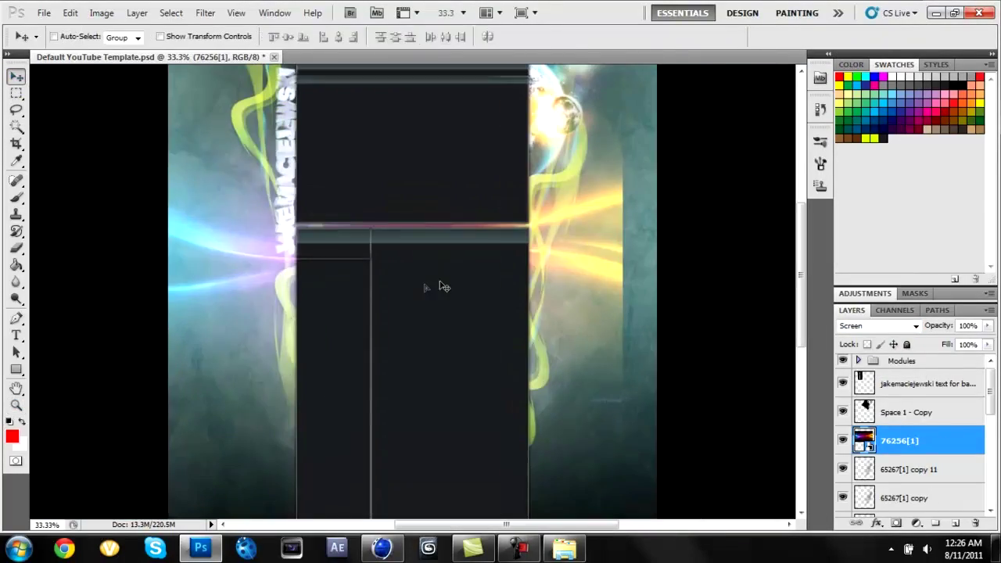
- Enlarge the placed light-streak image across the design
key(ctrl+t)
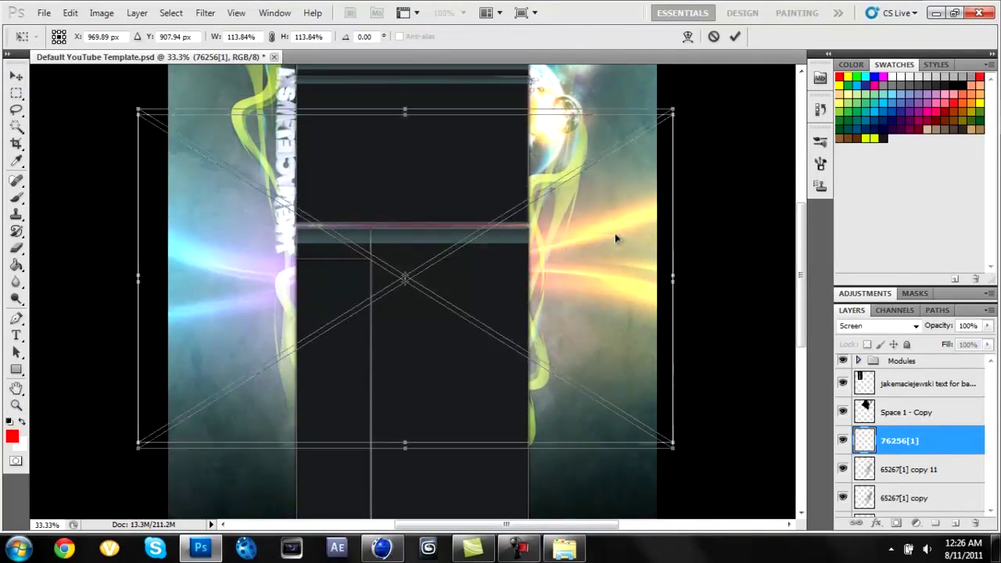
drag(615, 234, 557, 344)
key(Return)
key(e)
- Adjust the light streaks' brightness/contrast and colour balance, and lower the layer's opacity
click(101, 12)
click(305, 47)
key(Return)
click(102, 13)
click(312, 152)
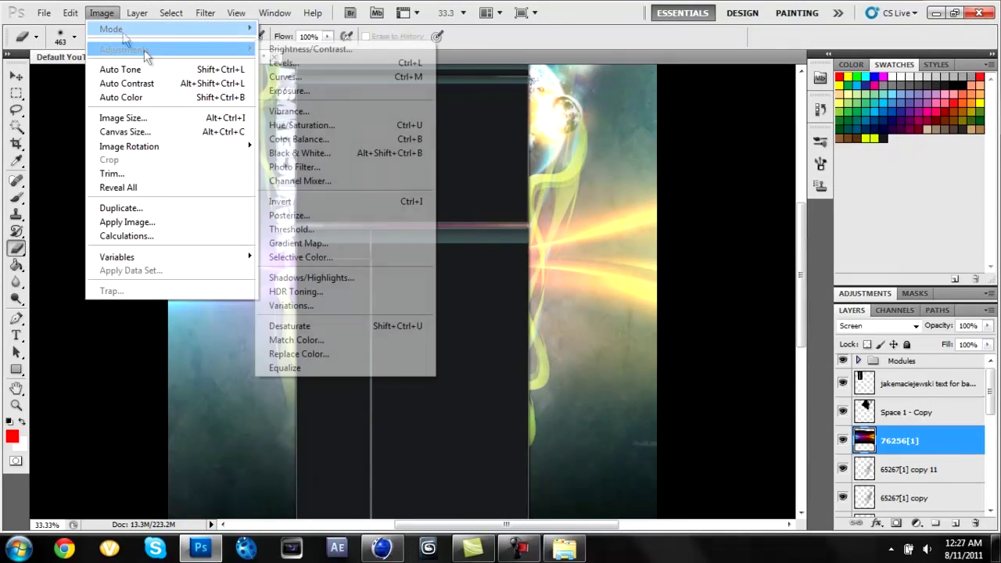
key(Return)
scroll(760, 313, up, 2)
click(987, 325)
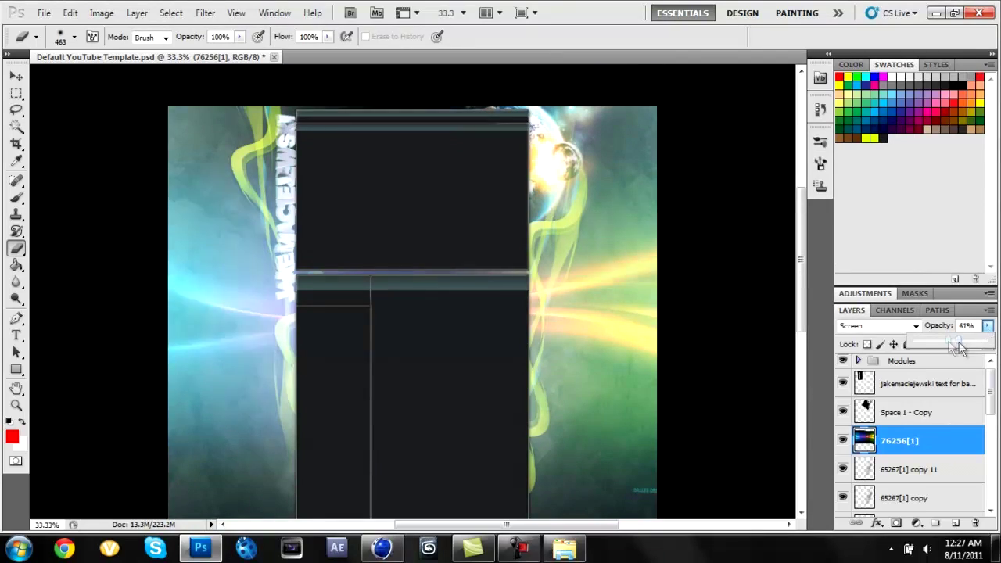
drag(986, 342, 950, 352)
- Tilt the light-streak layer slightly
key(ctrl+t)
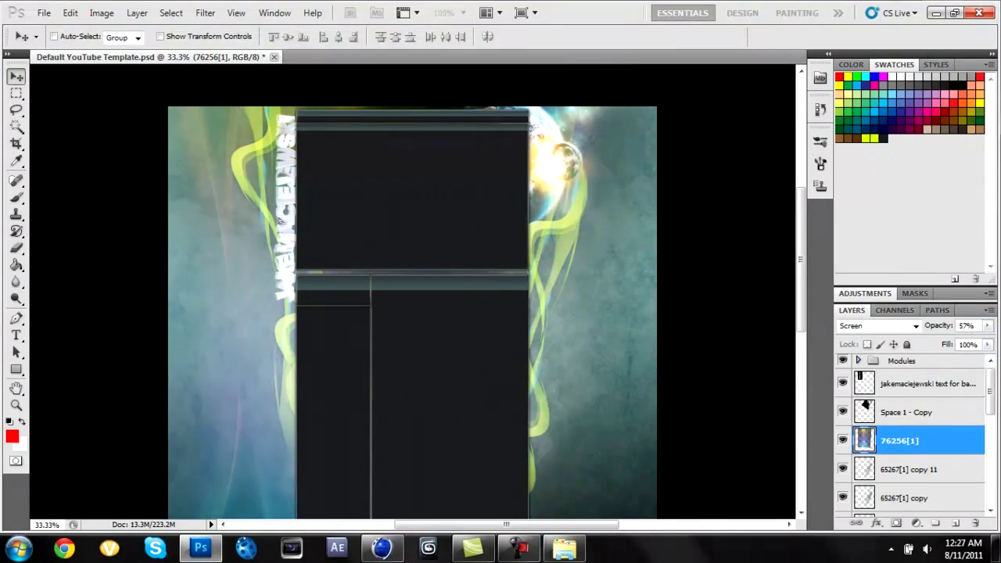
drag(718, 239, 721, 252)
key(Return)
key(e)
scroll(590, 460, down, 2)
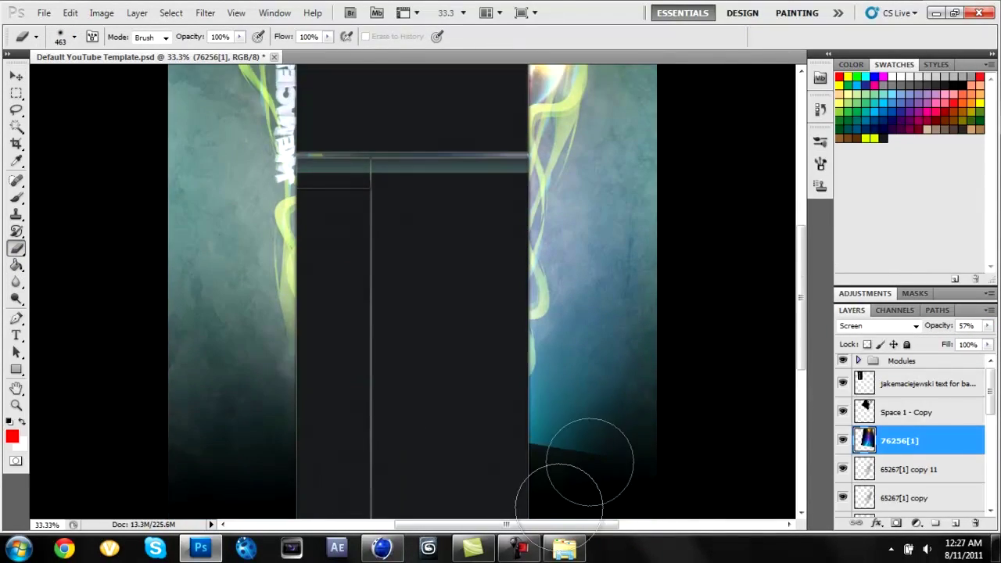
scroll(650, 342, up, 2)
- Duplicate the light-streak layer and flip the copy around to the left side
key(ctrl+j)
key(v)
key(ctrl+t)
mouse_move(58, 289)
mouse_down()
mouse_move(510, 298)
mouse_move(224, 194)
mouse_up()
scroll(288, 239, down, 3)
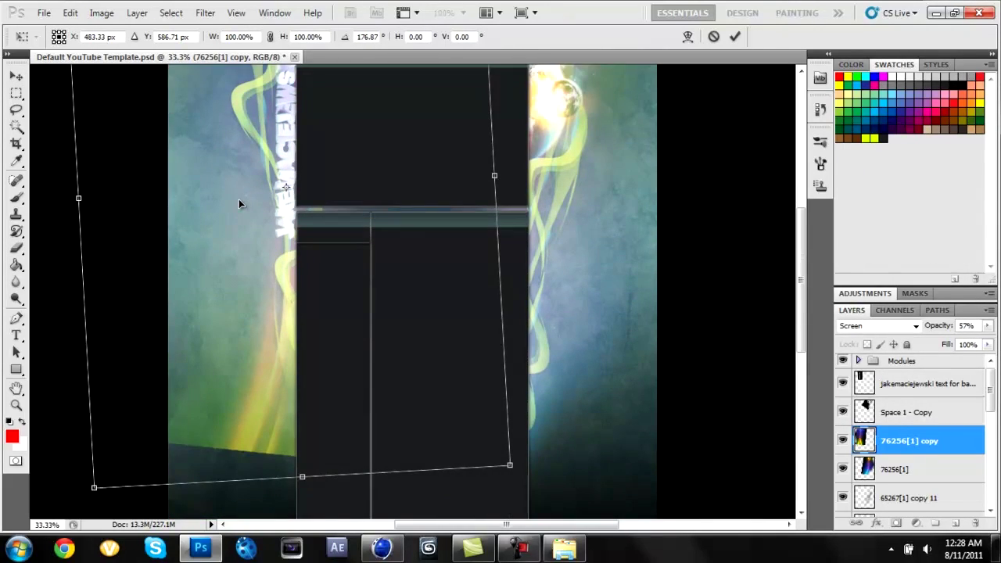
click(16, 195)
- Pick a brush enlarged to about 1009 px
click(74, 37)
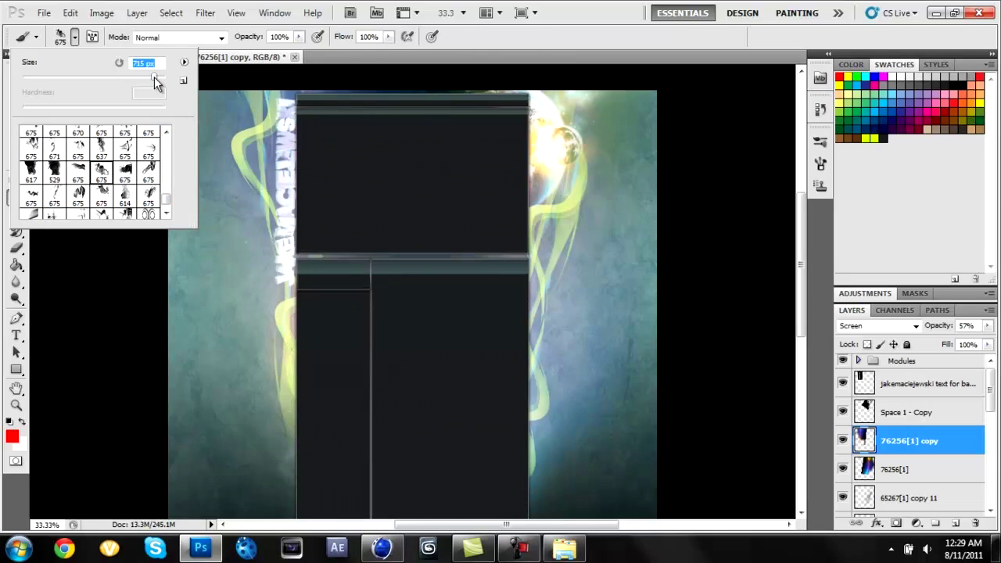
key(ctrl+t)
drag(202, 156, 349, 198)
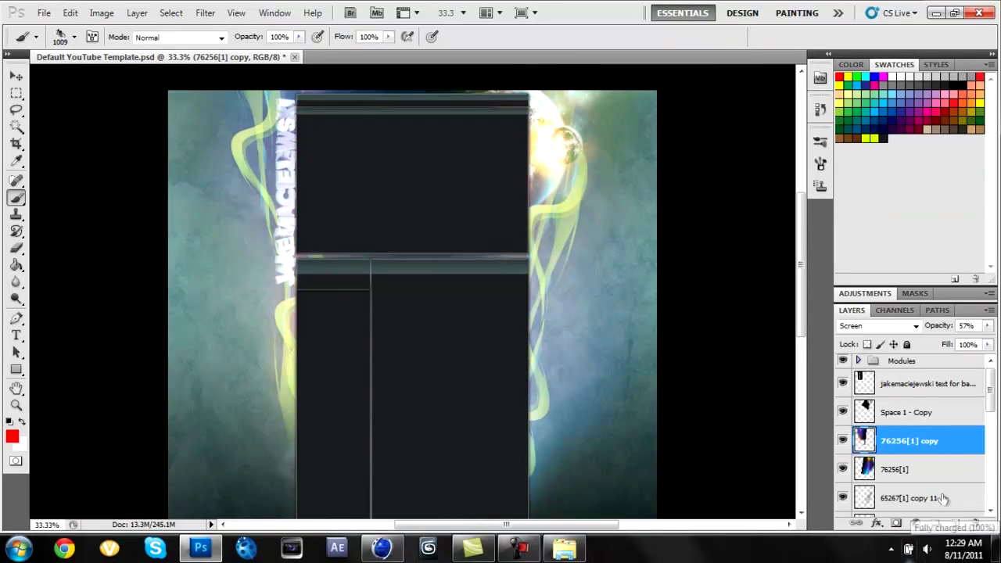
- Stamp a large red brush mark on a new layer and rotate it about 84°
click(955, 523)
click(296, 283)
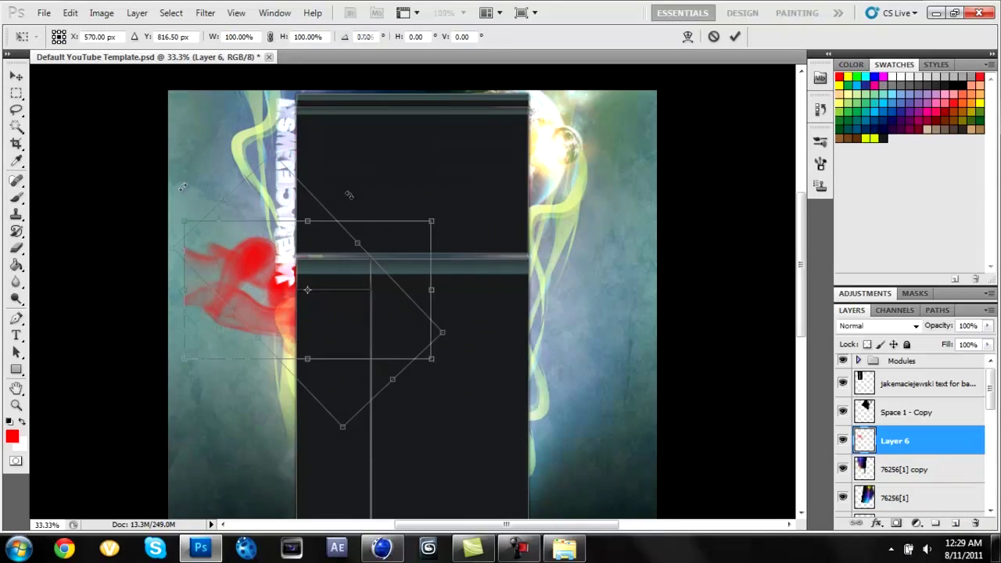
drag(350, 196, 349, 160)
key(b)
- Give the red stroke a cyan Color Overlay
click(438, 212)
double_click(931, 440)
click(405, 353)
click(640, 213)
click(687, 285)
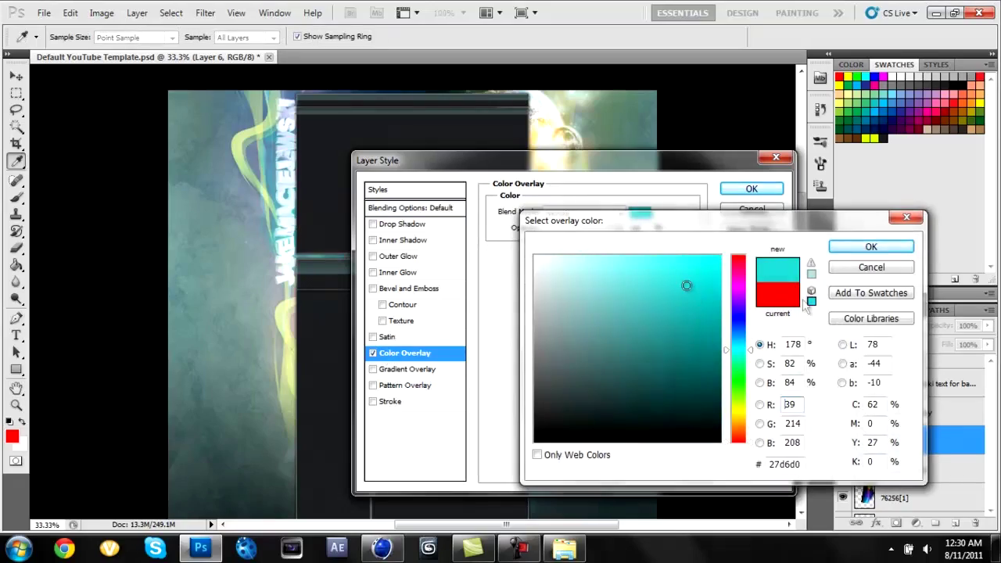
key(Return)
key(Return)
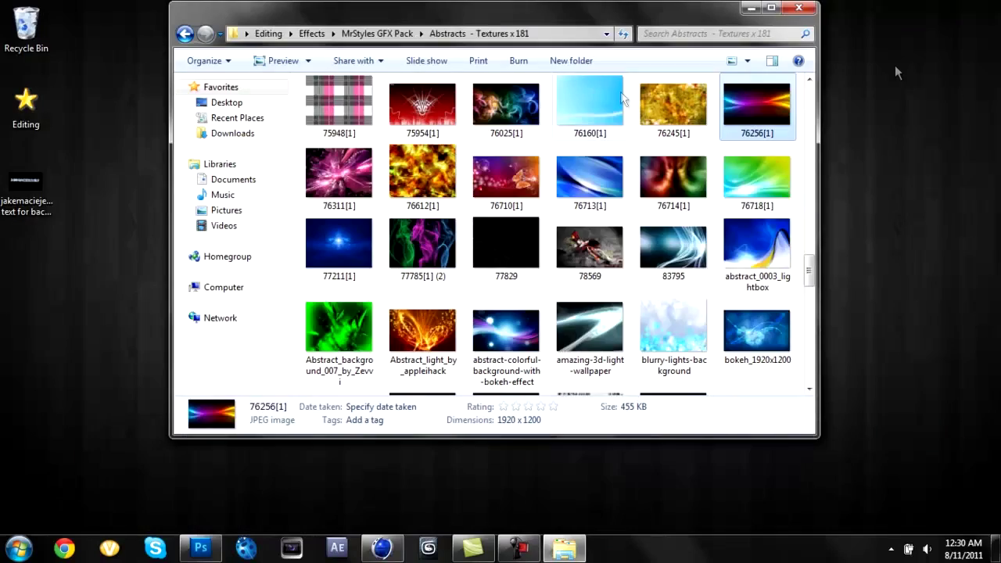
- Place the SBA Flare 6 image from the MrStyles GFX Pack flares folder
click(295, 33)
double_click(360, 195)
double_click(399, 241)
scroll(698, 262, down, 10)
click(505, 206)
scroll(701, 194, down, 5)
scroll(446, 167, down, 5)
scroll(607, 268, down, 5)
double_click(338, 245)
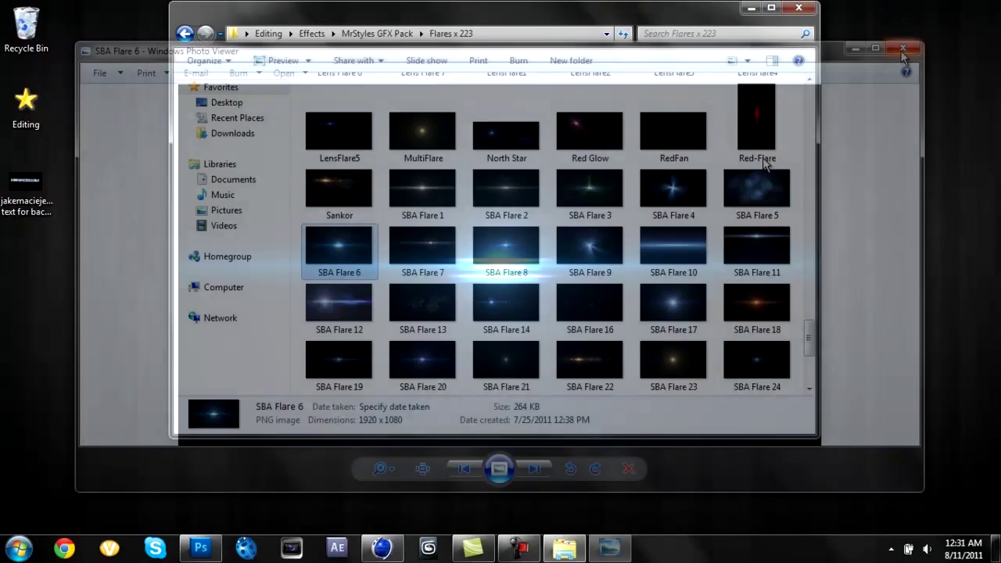
- Rotate SBA Flare 6 upright and move it to the panel's left side
drag(603, 133, 254, 102)
mouse_move(413, 293)
mouse_down()
mouse_move(239, 266)
mouse_move(274, 304)
mouse_move(547, 235)
mouse_up()
key(Return)
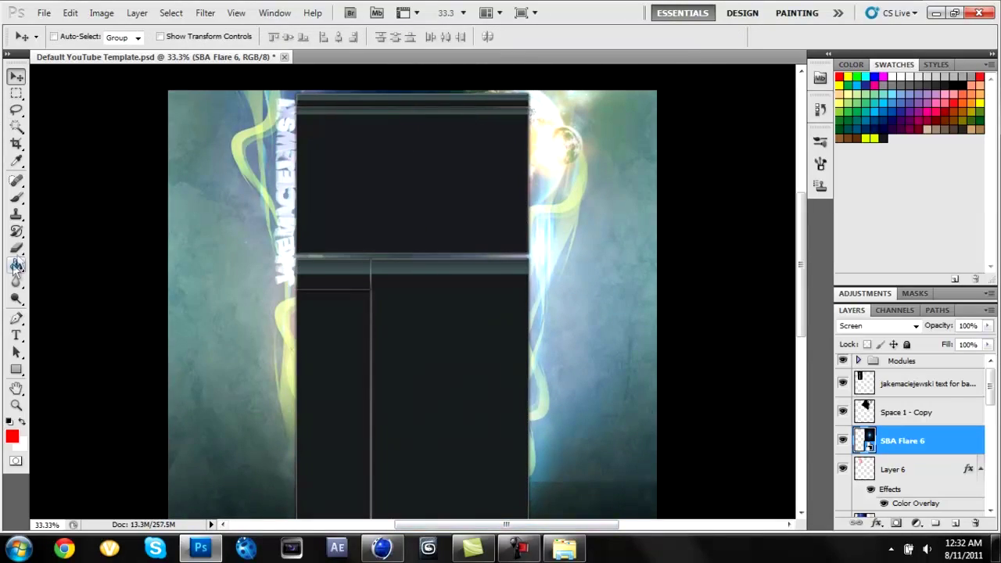
- Erase the excess bright flare on the right and commit the Streak layer's placement
click(16, 247)
drag(584, 467, 643, 338)
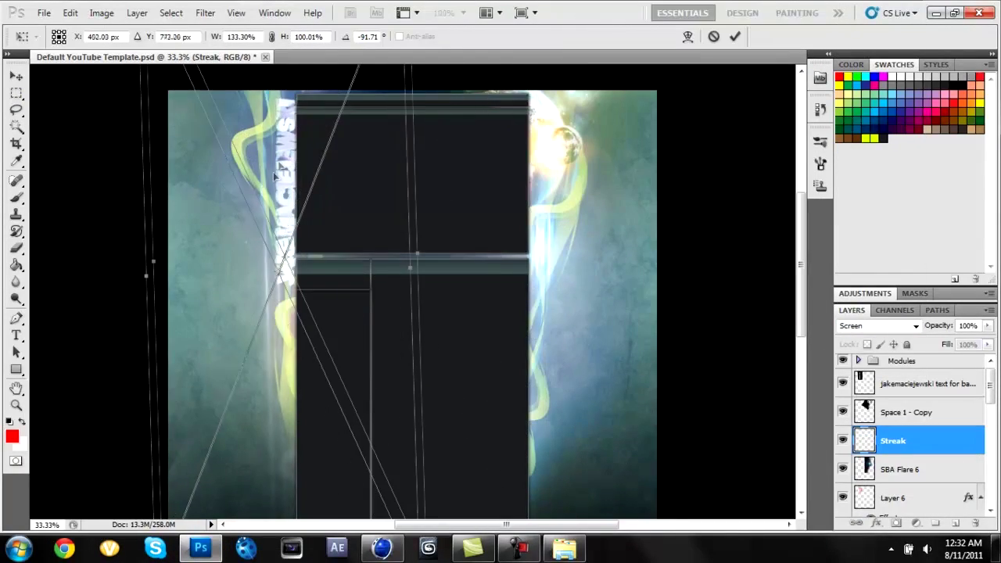
click(735, 36)
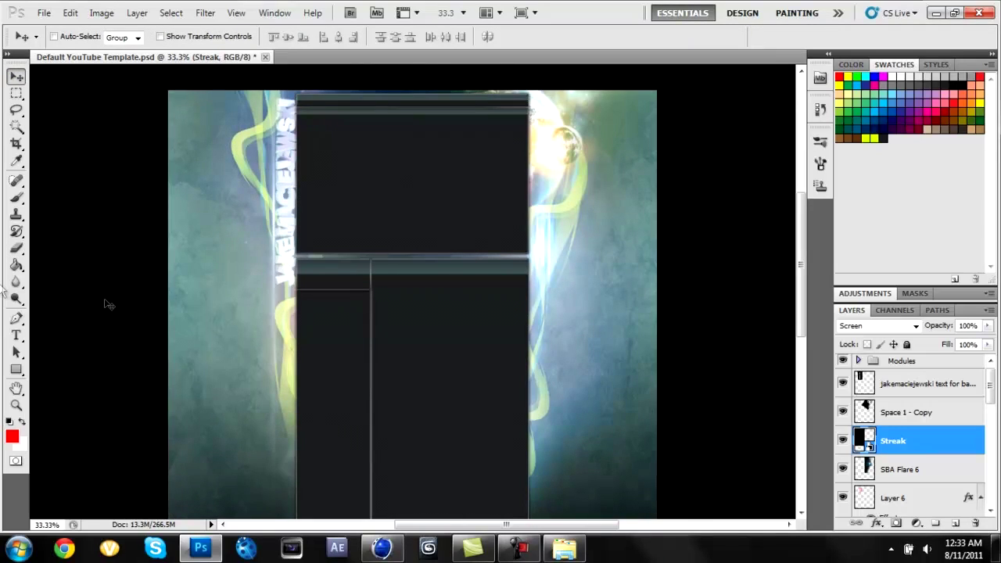
key(e)
scroll(905, 501, down, 10)
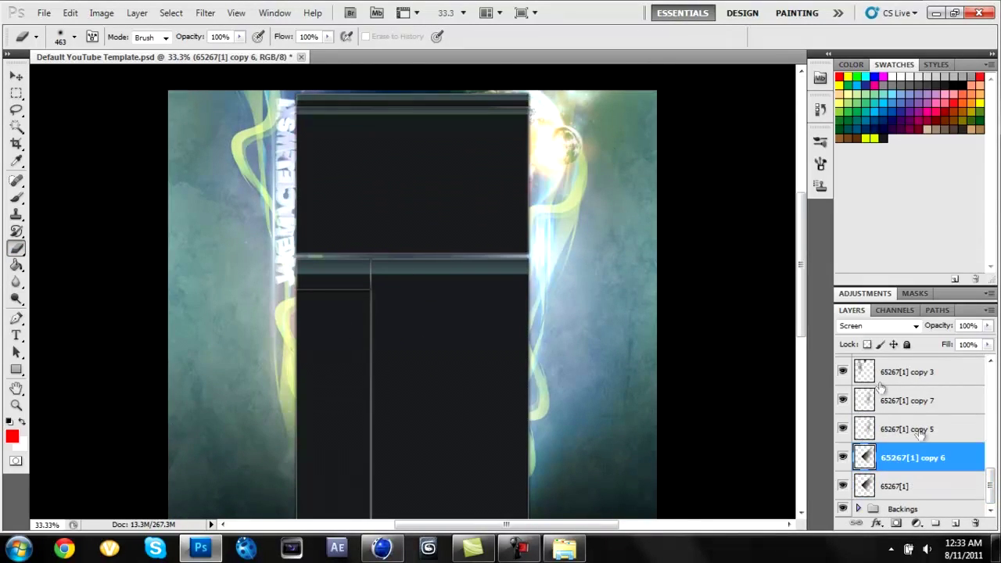
- Rotate the swirl copy a quarter turn
drag(991, 485, 994, 450)
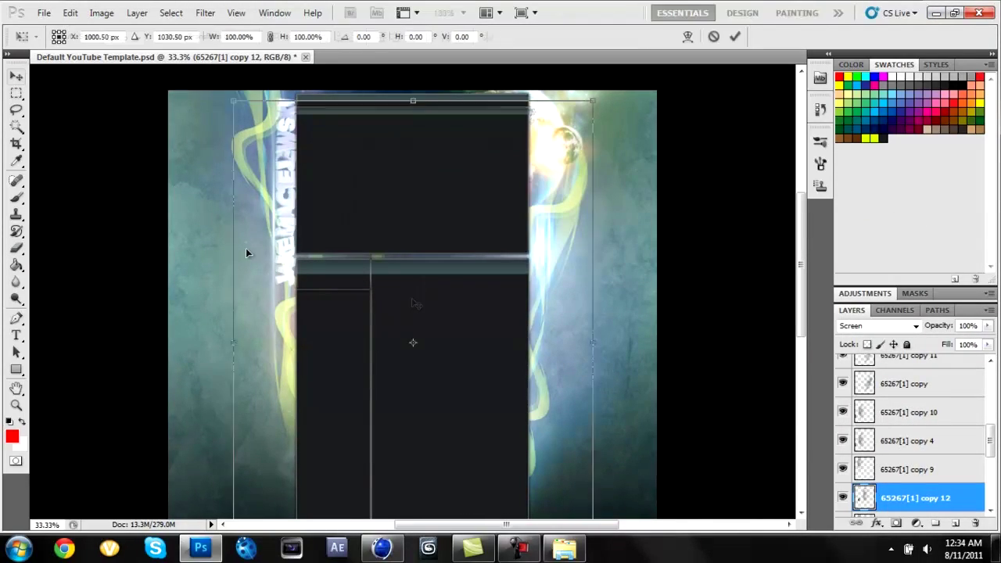
drag(245, 253, 618, 267)
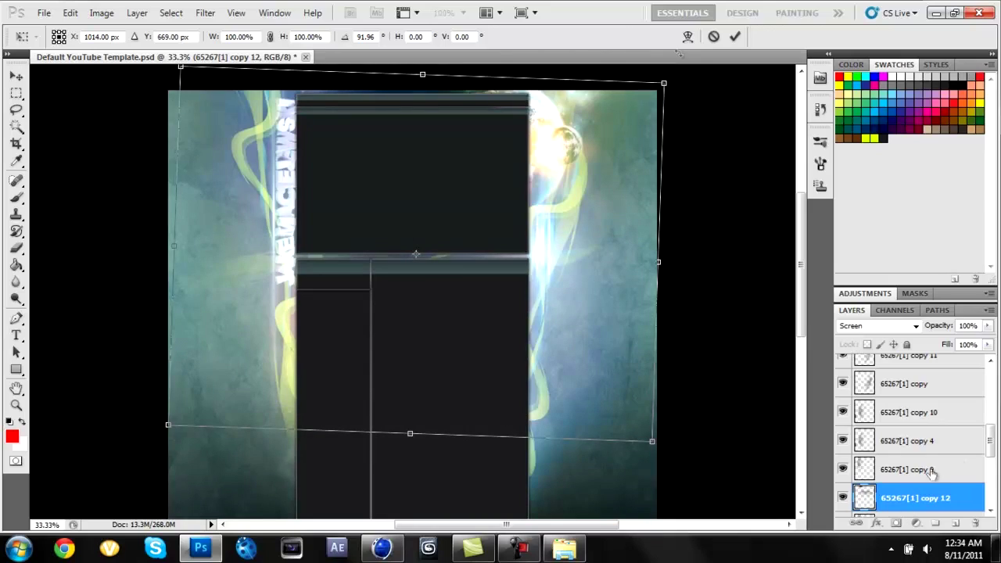
key(Escape)
click(975, 522)
key(Return)
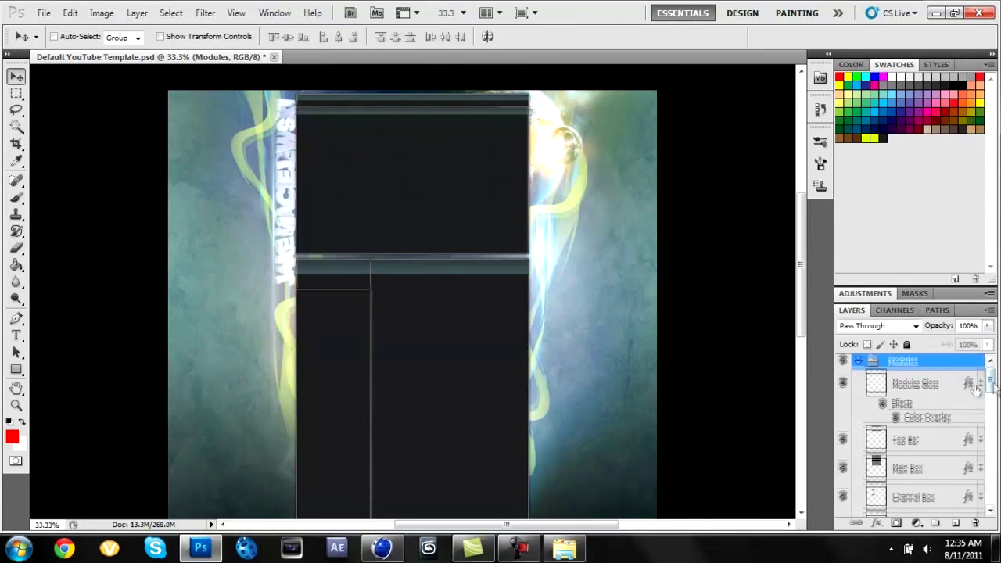
- Move the swirl above Main Box, shrink it to about 75%, and erase smoke inside the box
drag(883, 344, 899, 450)
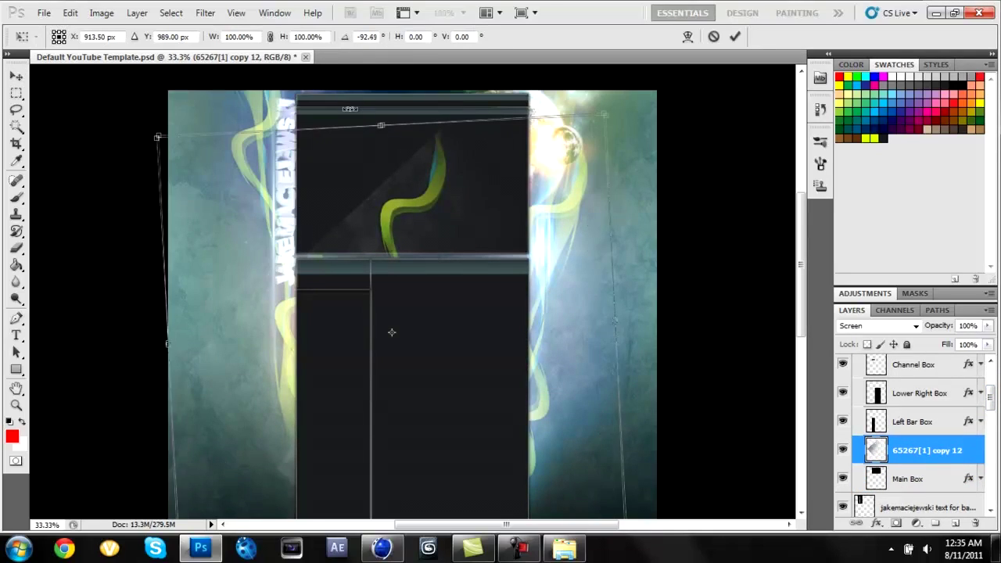
drag(391, 332, 383, 333)
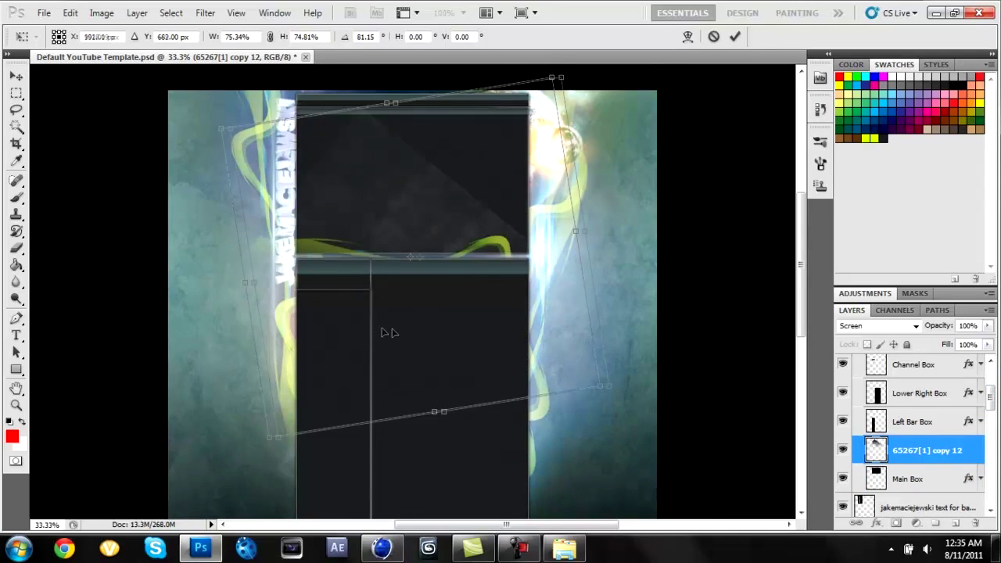
click(735, 36)
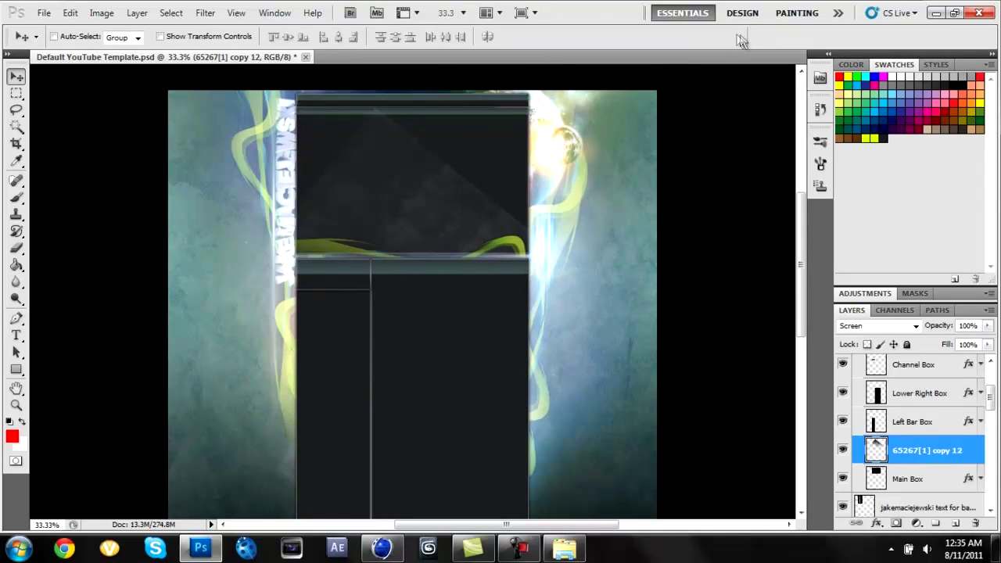
drag(453, 183, 410, 202)
- Duplicate the swirl layer, reselect swirl copy 12, and zoom to 66.7%
right_click(900, 452)
click(893, 154)
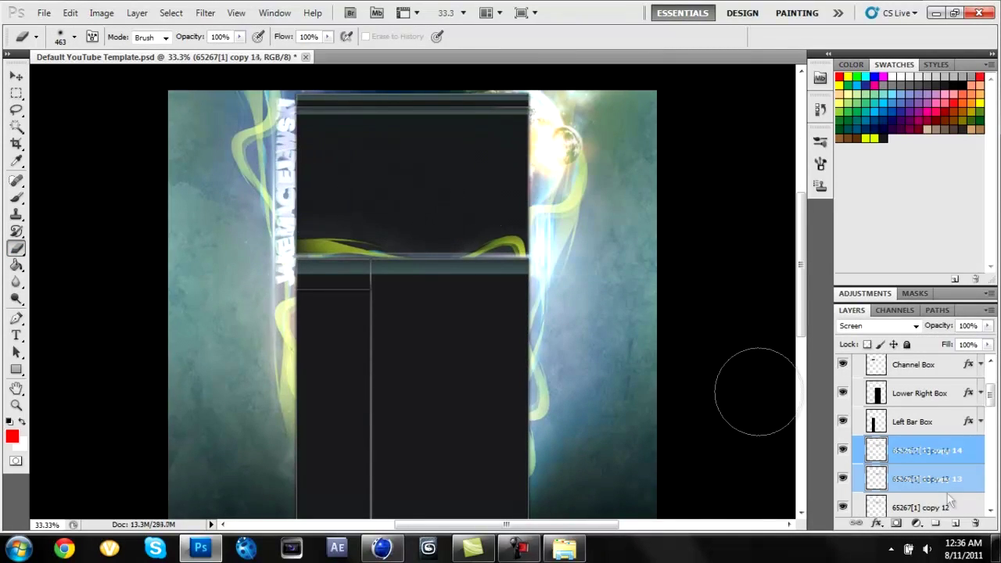
key(alt+bracketleft)
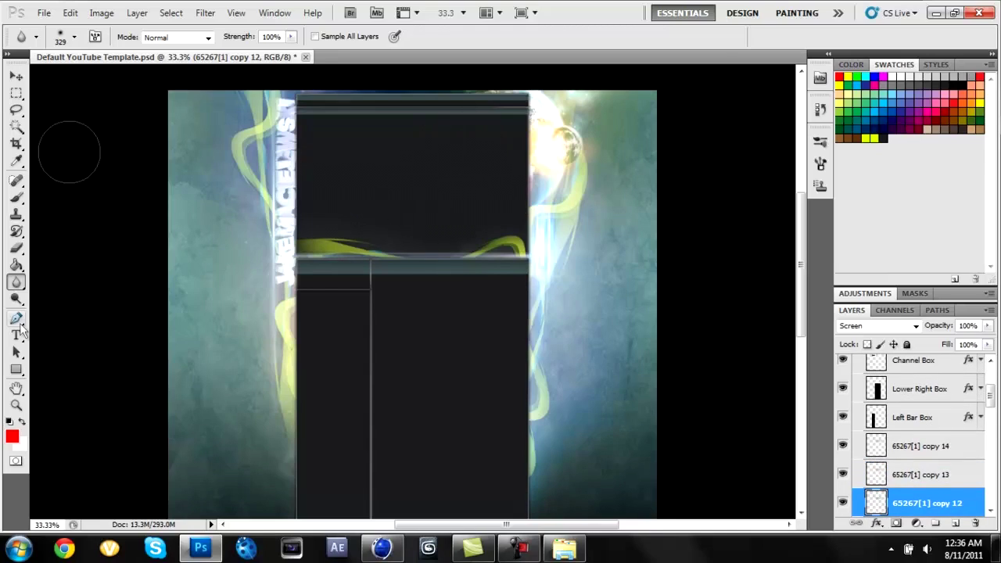
key(z)
click(413, 174)
click(44, 12)
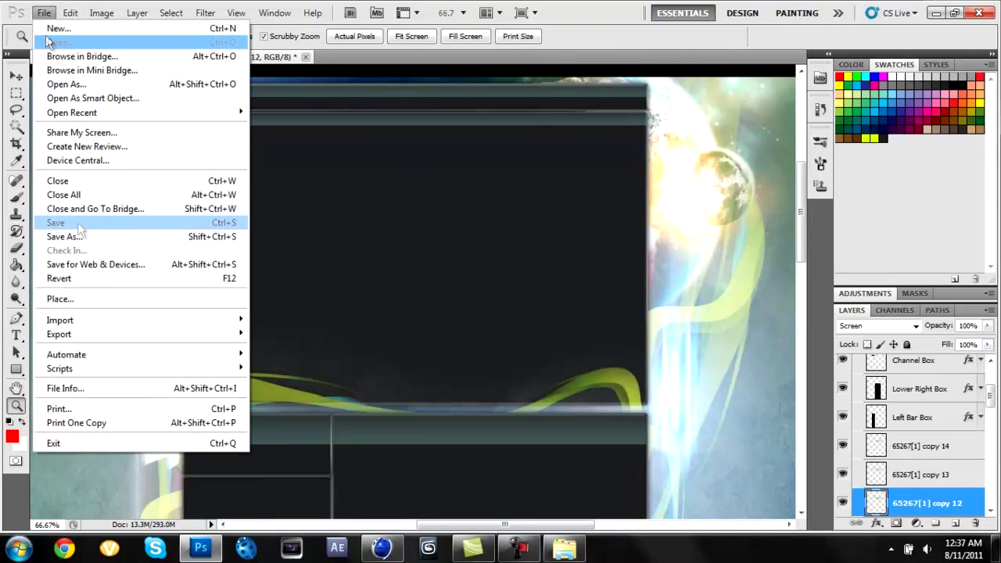
- Save a test JPEG copy of the design, accepting the default quality settings
click(66, 234)
click(603, 442)
click(603, 404)
click(677, 417)
click(586, 136)
- Select the name text layer and adjust it with Free Transform
key(alt+bracketleft)
key(alt+bracketleft)
key(ctrl+t)
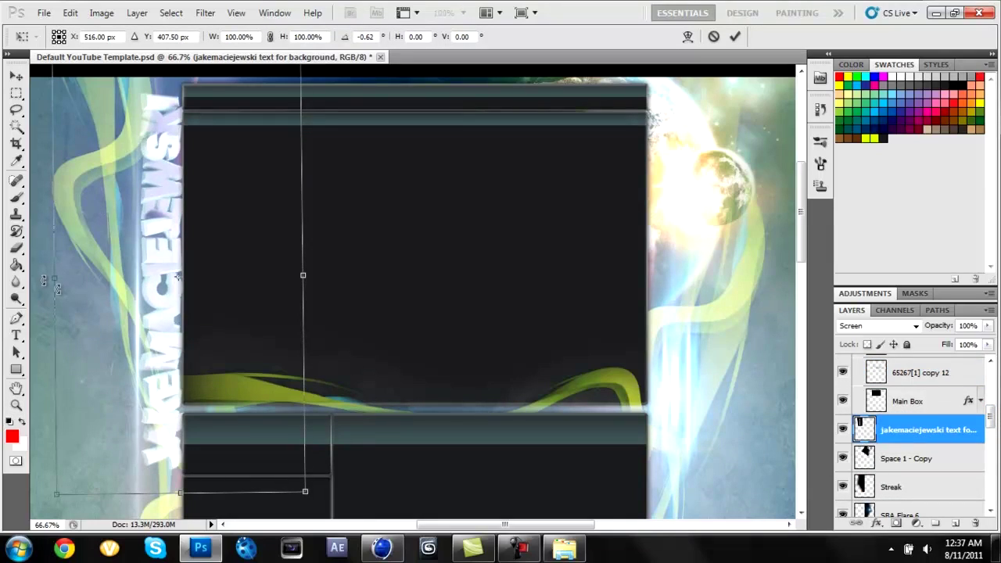
click(733, 36)
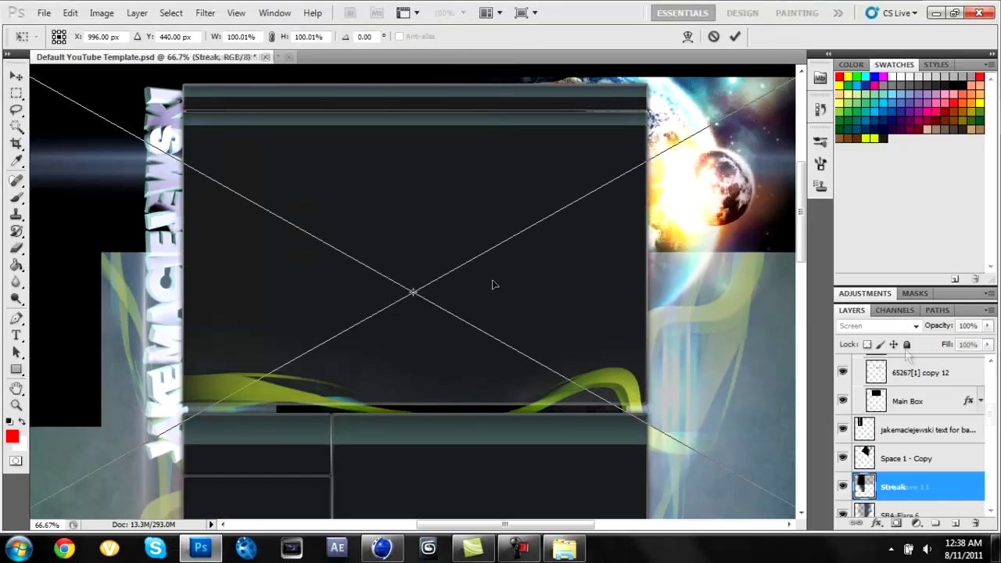
- Set the placed flare to Screen and rotate it to stand vertically
click(876, 325)
click(860, 117)
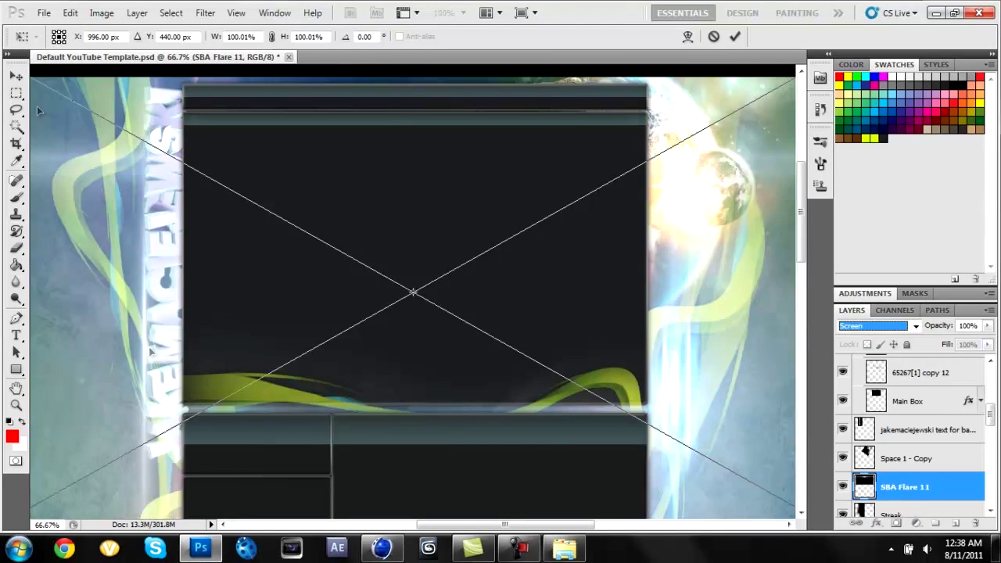
key(Return)
mouse_move(256, 151)
mouse_down()
mouse_move(225, 163)
mouse_move(377, 368)
mouse_up()
mouse_move(428, 165)
mouse_down()
mouse_move(367, 184)
mouse_move(368, 161)
mouse_move(380, 161)
mouse_move(368, 163)
mouse_up()
key(Return)
- Place SBA Flare 8 into the design in Screen blend mode
click(564, 547)
drag(513, 239, 351, 262)
click(876, 325)
click(856, 305)
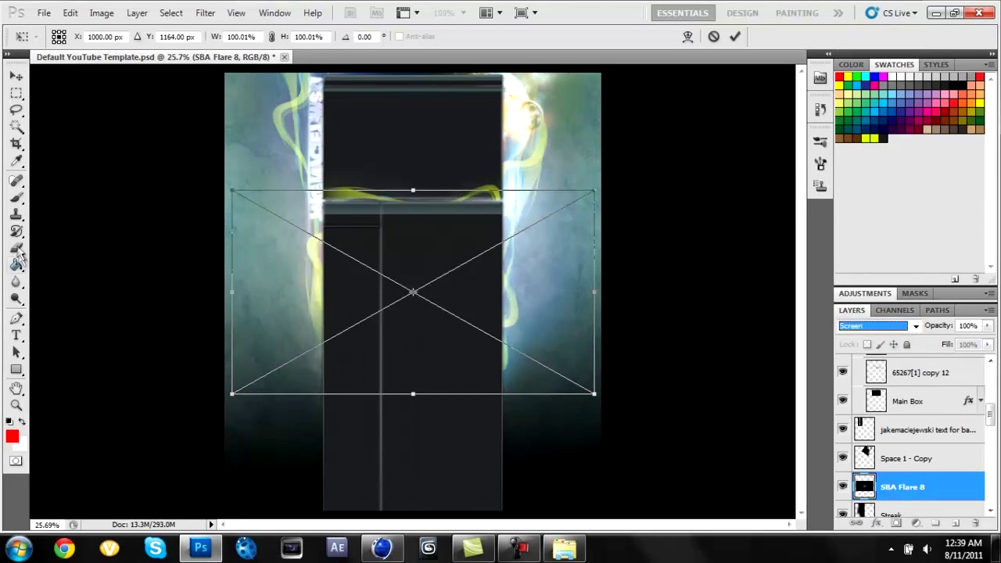
click(16, 248)
scroll(907, 423, up, 2)
- Erase SBA Flare 8's ends and rotate it about -86° to stand upright
click(911, 439)
key(ctrl+z)
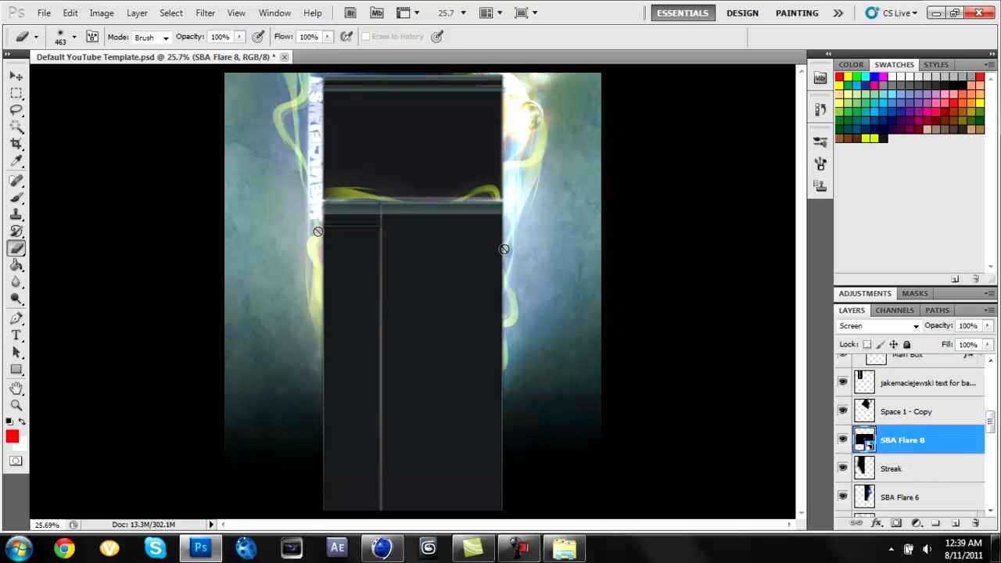
key(ctrl+t)
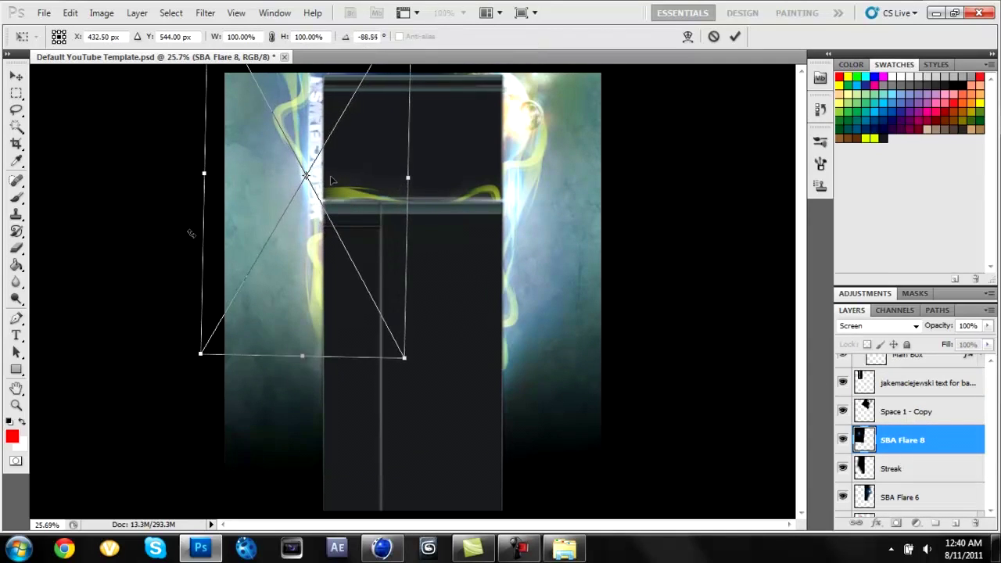
key(Return)
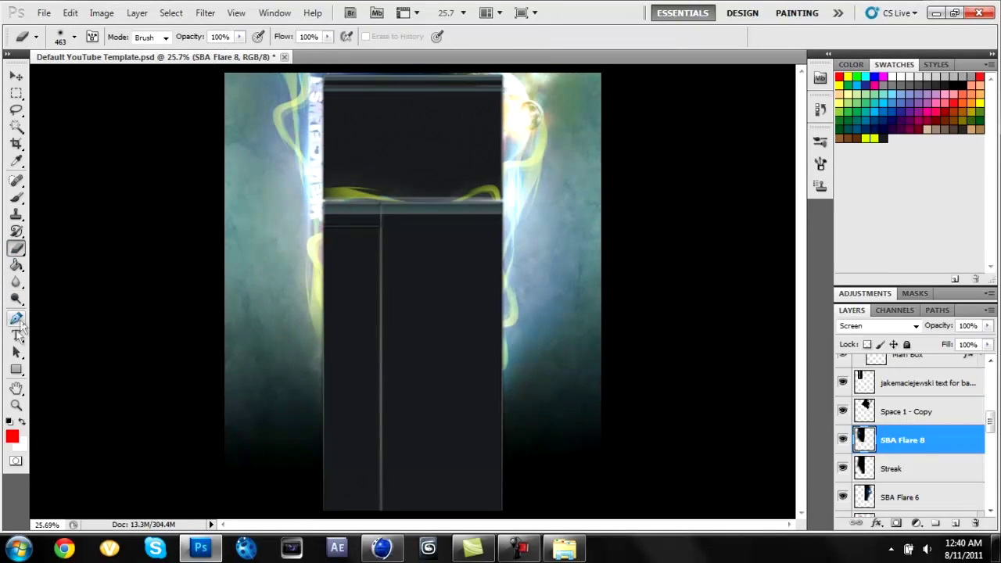
- Stretch the teal texture layer (Layer 2) vertically toward the full canvas height
key(z)
double_click(297, 172)
scroll(404, 210, down, 5)
scroll(991, 491, down, 3)
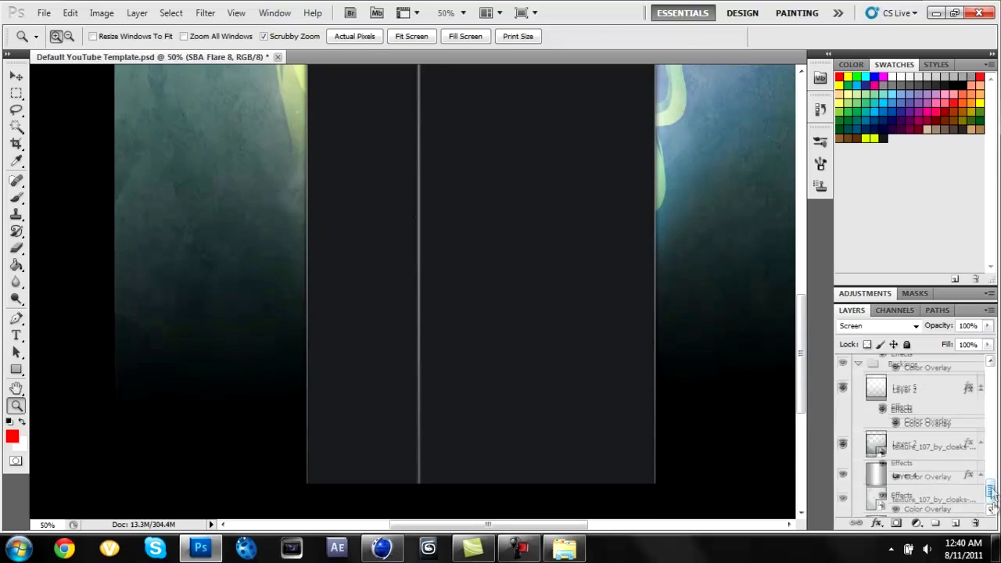
scroll(992, 491, down, 2)
key(ctrl+0)
drag(411, 174, 413, 74)
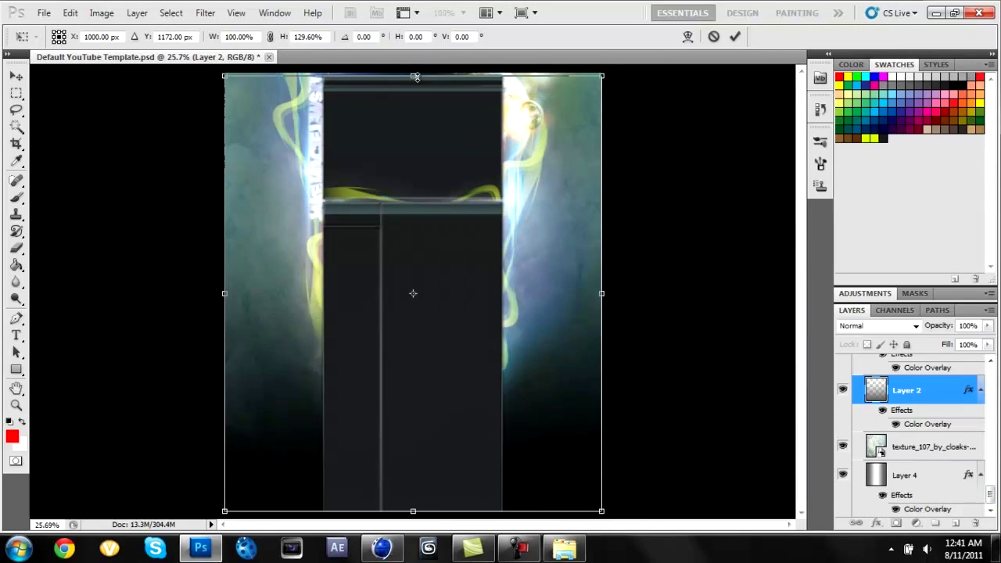
- Commit the stretched texture, then save the design as a JPEG on the Desktop named 'Jak'
key(Return)
click(44, 13)
click(62, 235)
click(493, 313)
click(481, 402)
click(324, 136)
click(547, 294)
text(Jak)
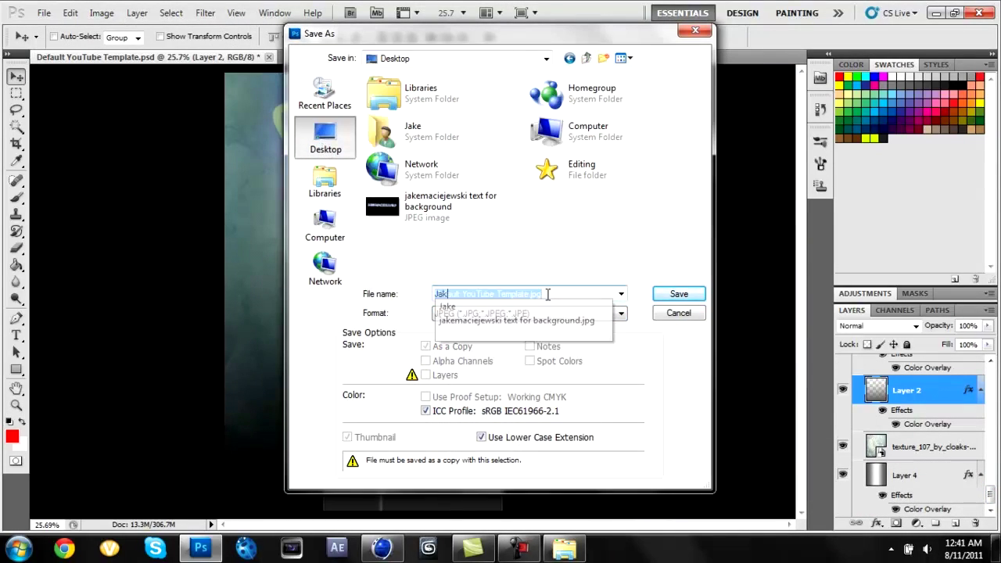